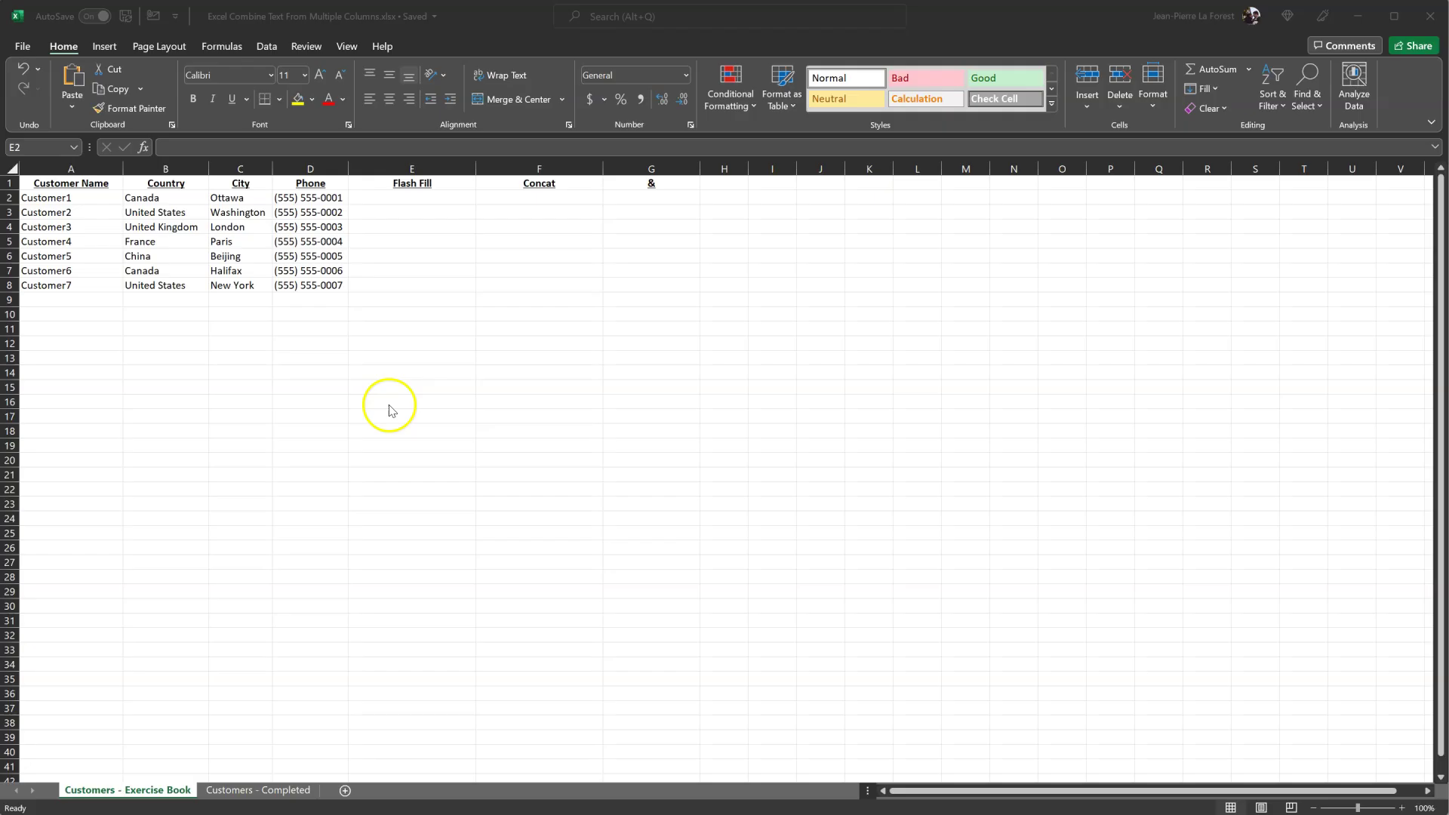
Step: Enter the example 'Ottawa, Canada' in E2, based on city C2 and country B2
click(394, 195)
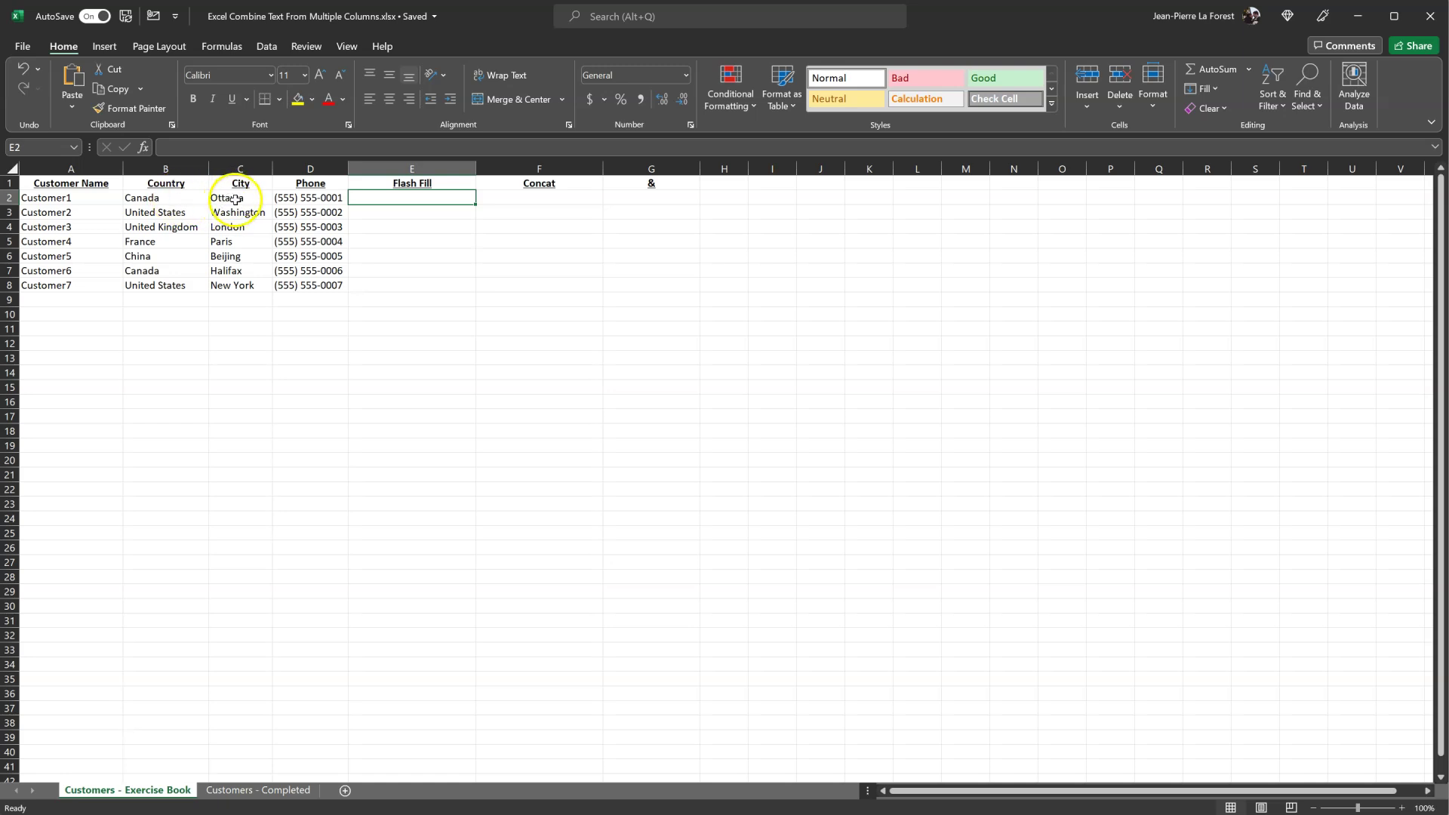
click(236, 199)
click(169, 198)
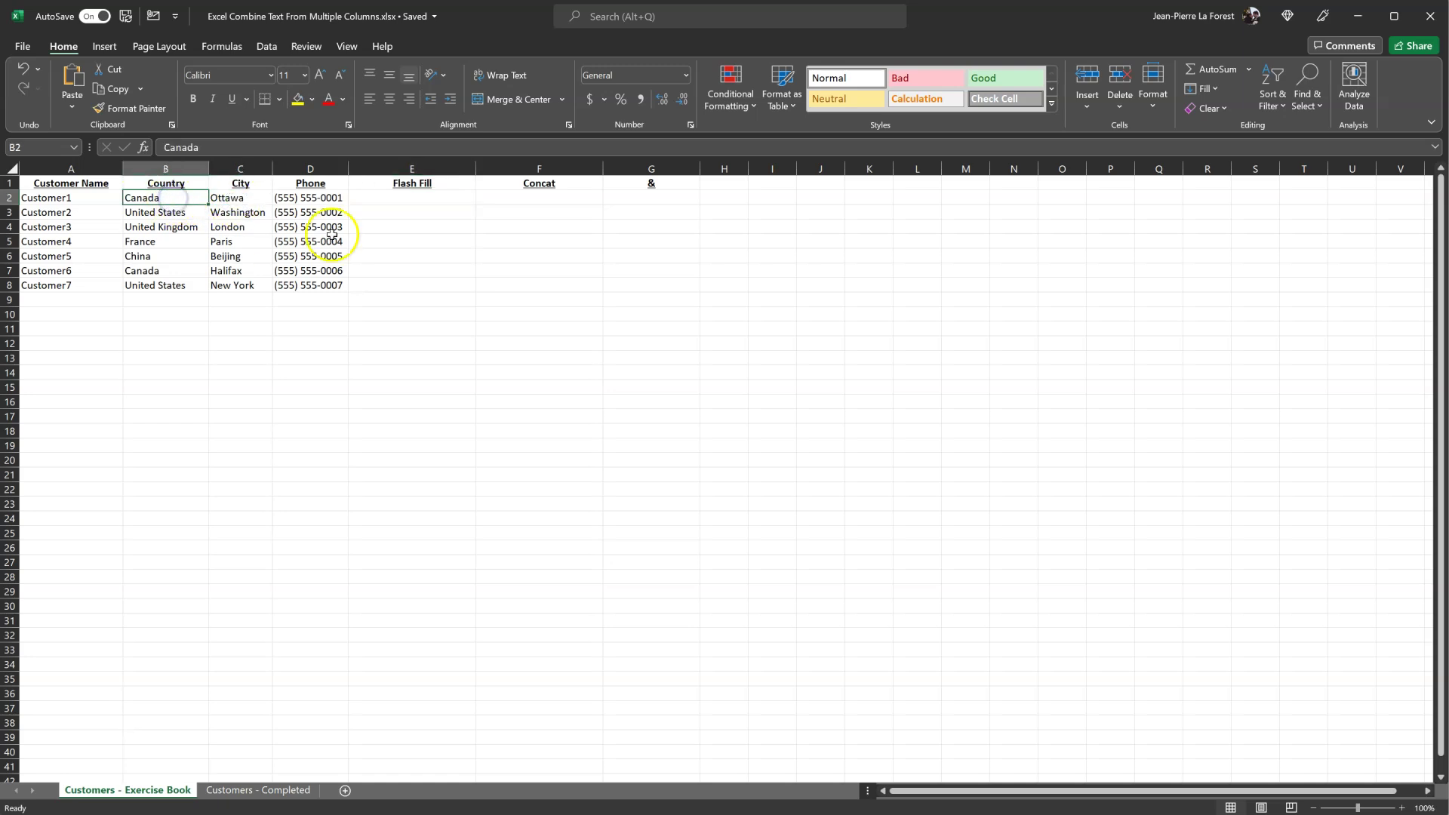
click(423, 198)
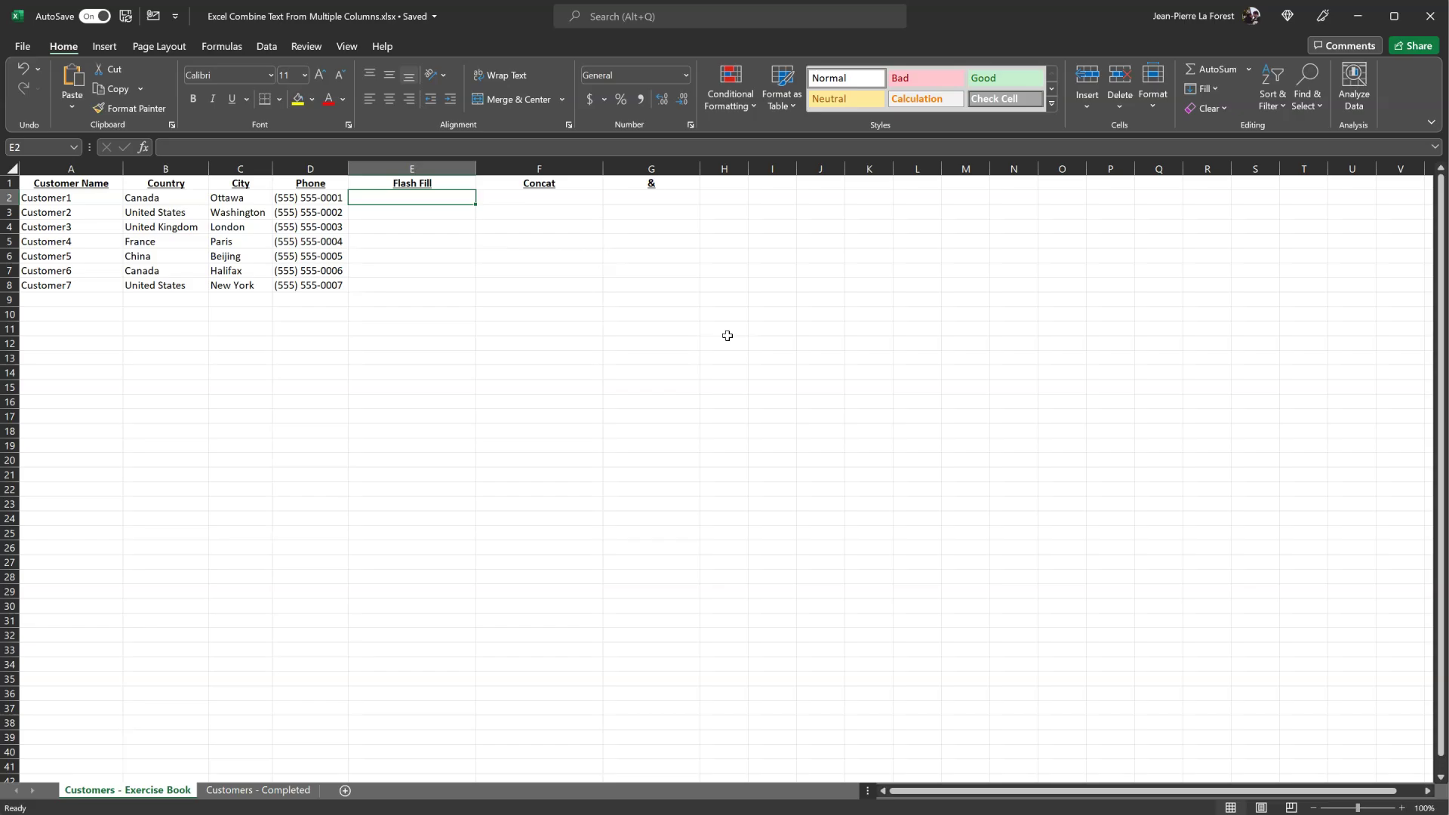
text(Ottawa, )
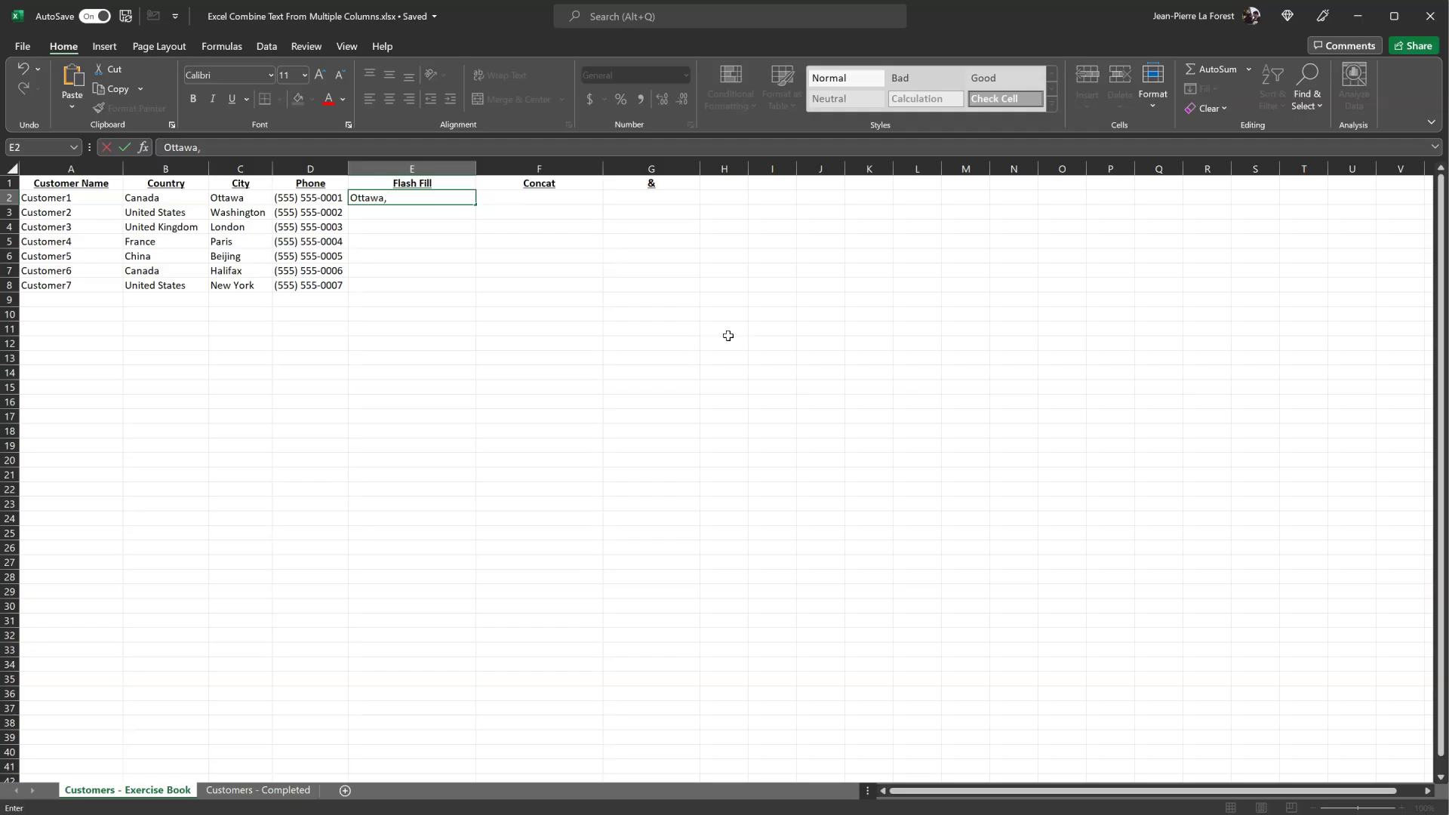
text(Canada)
key(Return)
key(Up)
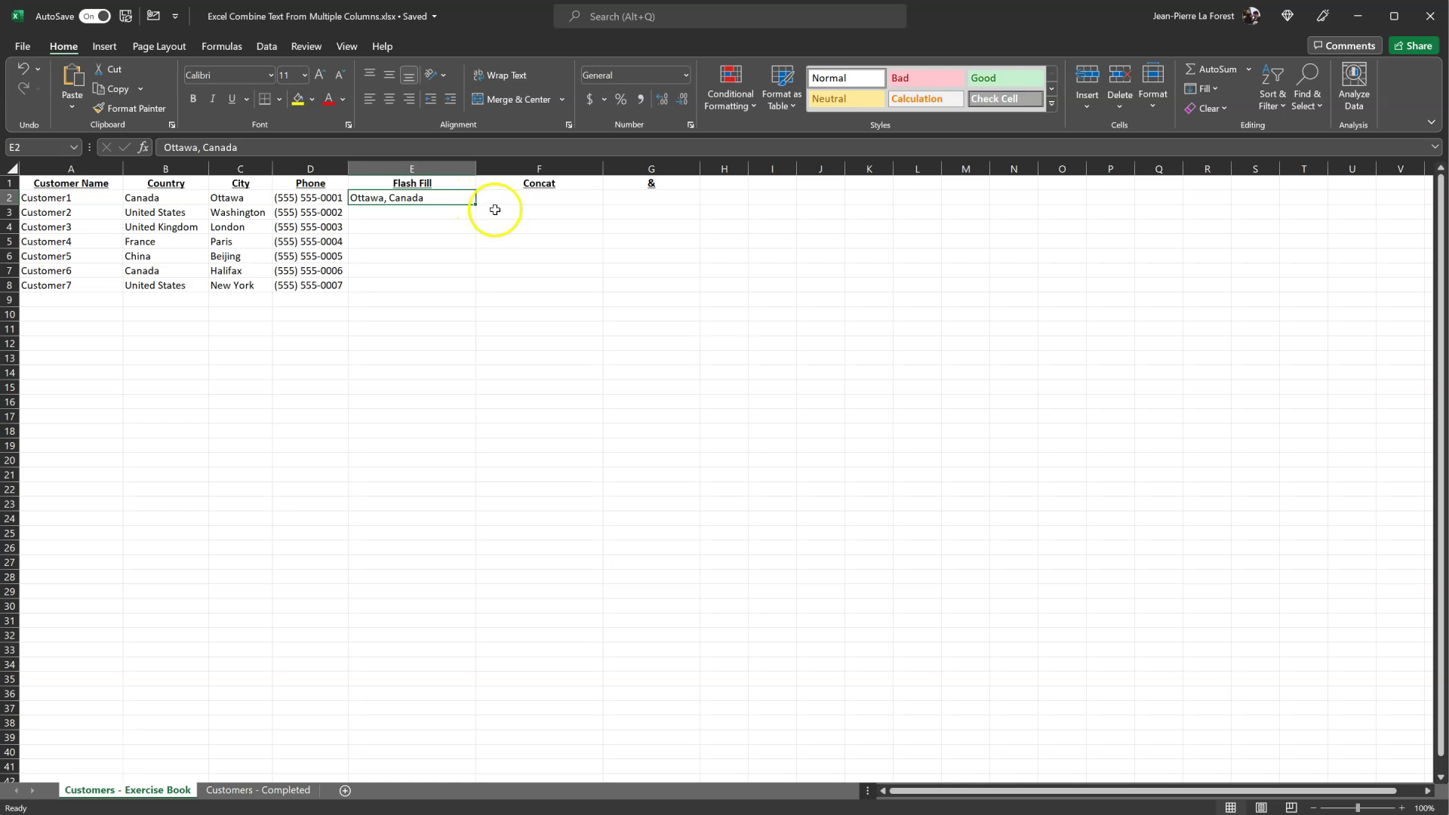
Step: Try a Flash Fill from E2 down through E8, then undo it so rows below stay empty
drag(478, 205, 469, 296)
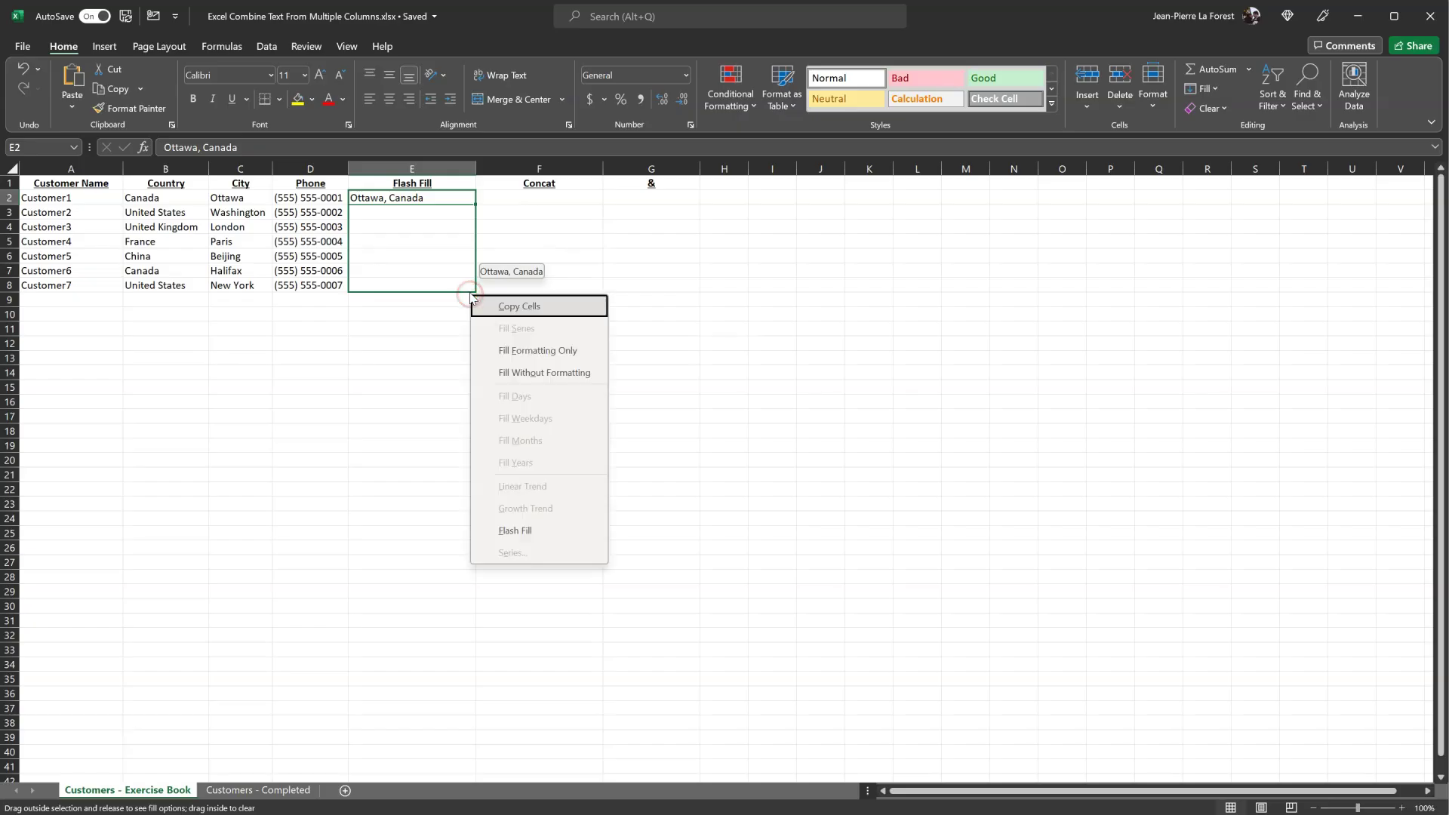
click(562, 531)
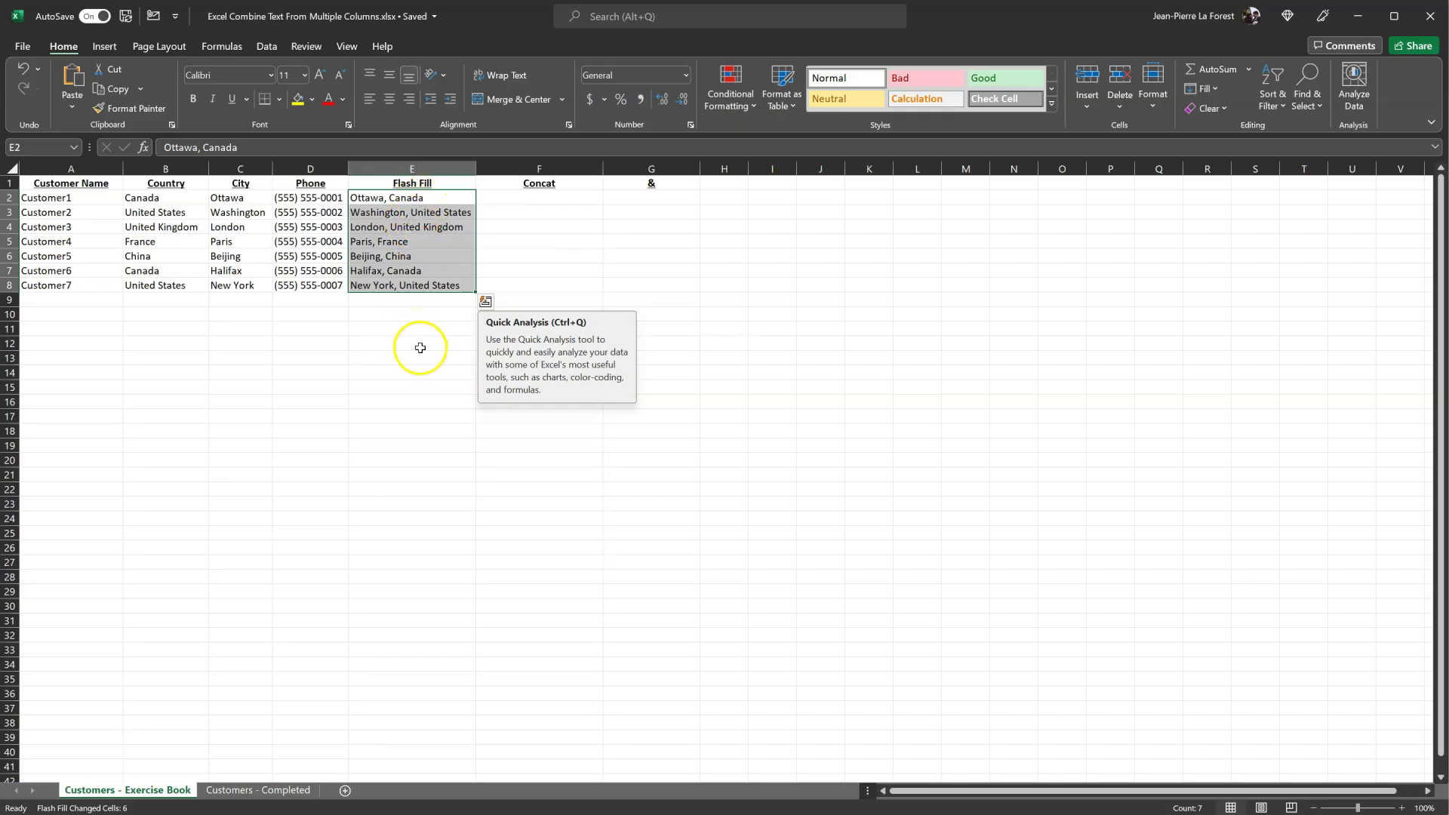
key(ctrl+z)
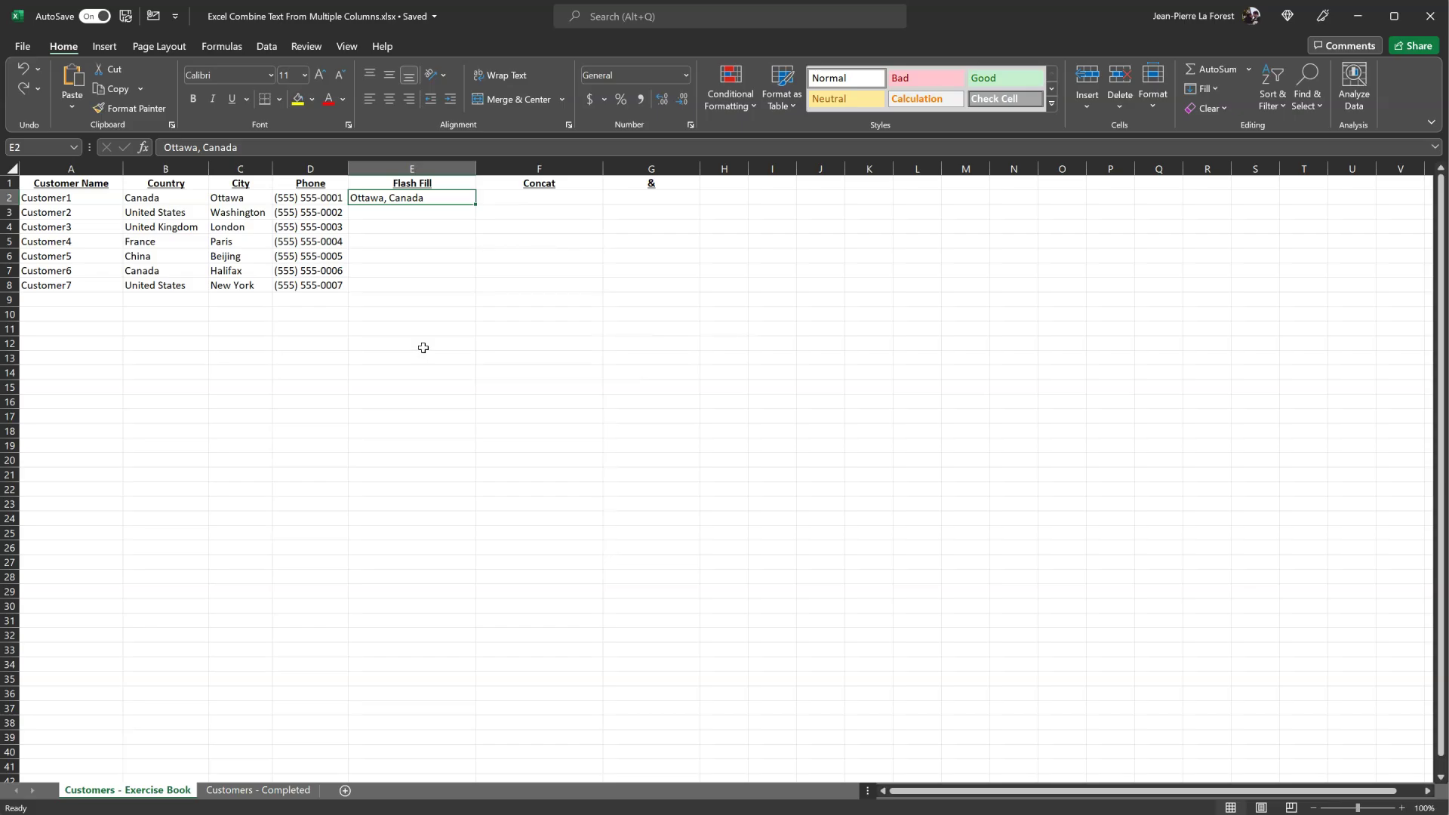
Step: Flash Fill E3:E8 from the E2 example, giving pairs like 'Washington, United States'
key(ctrl+e)
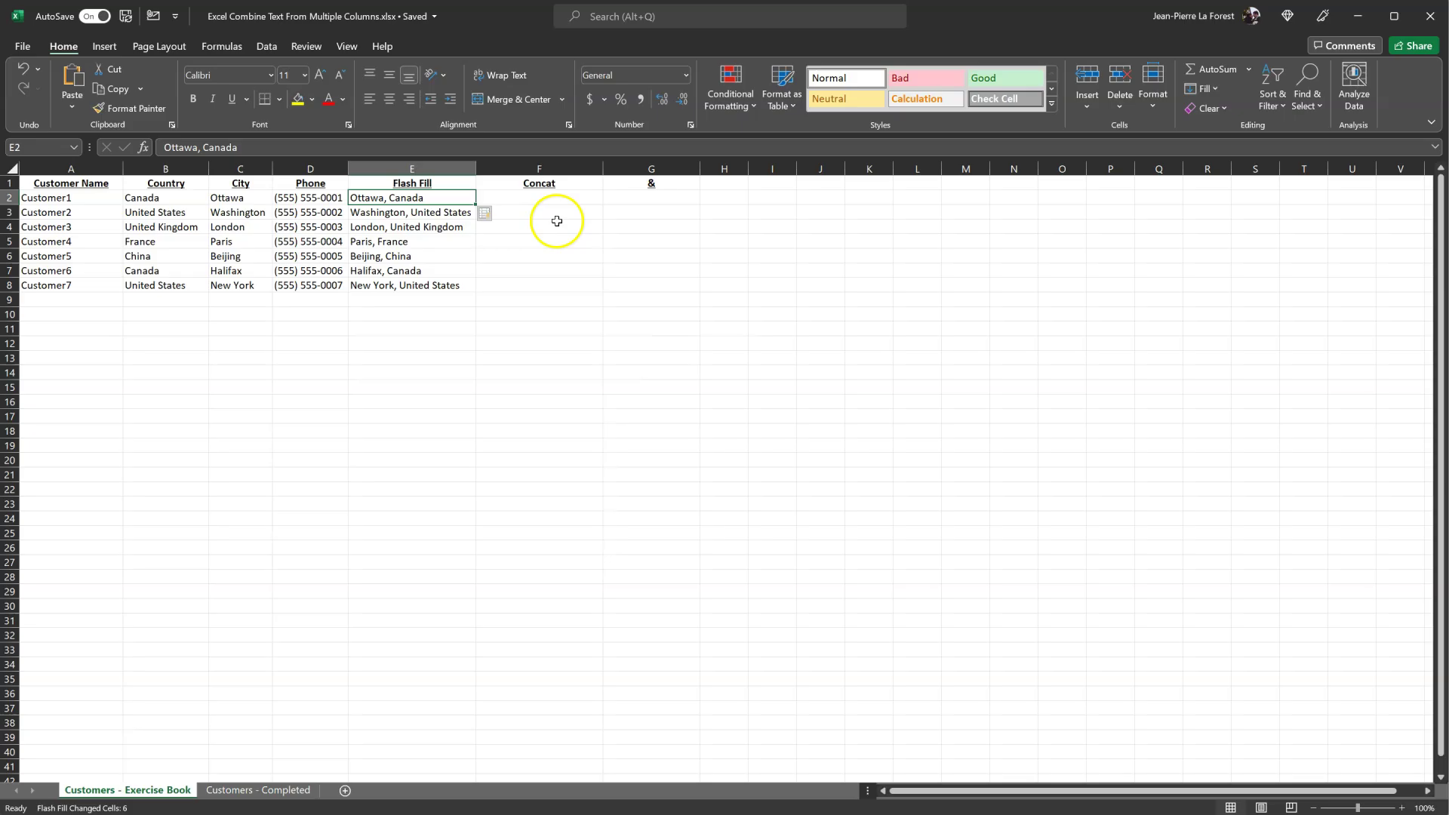
click(567, 199)
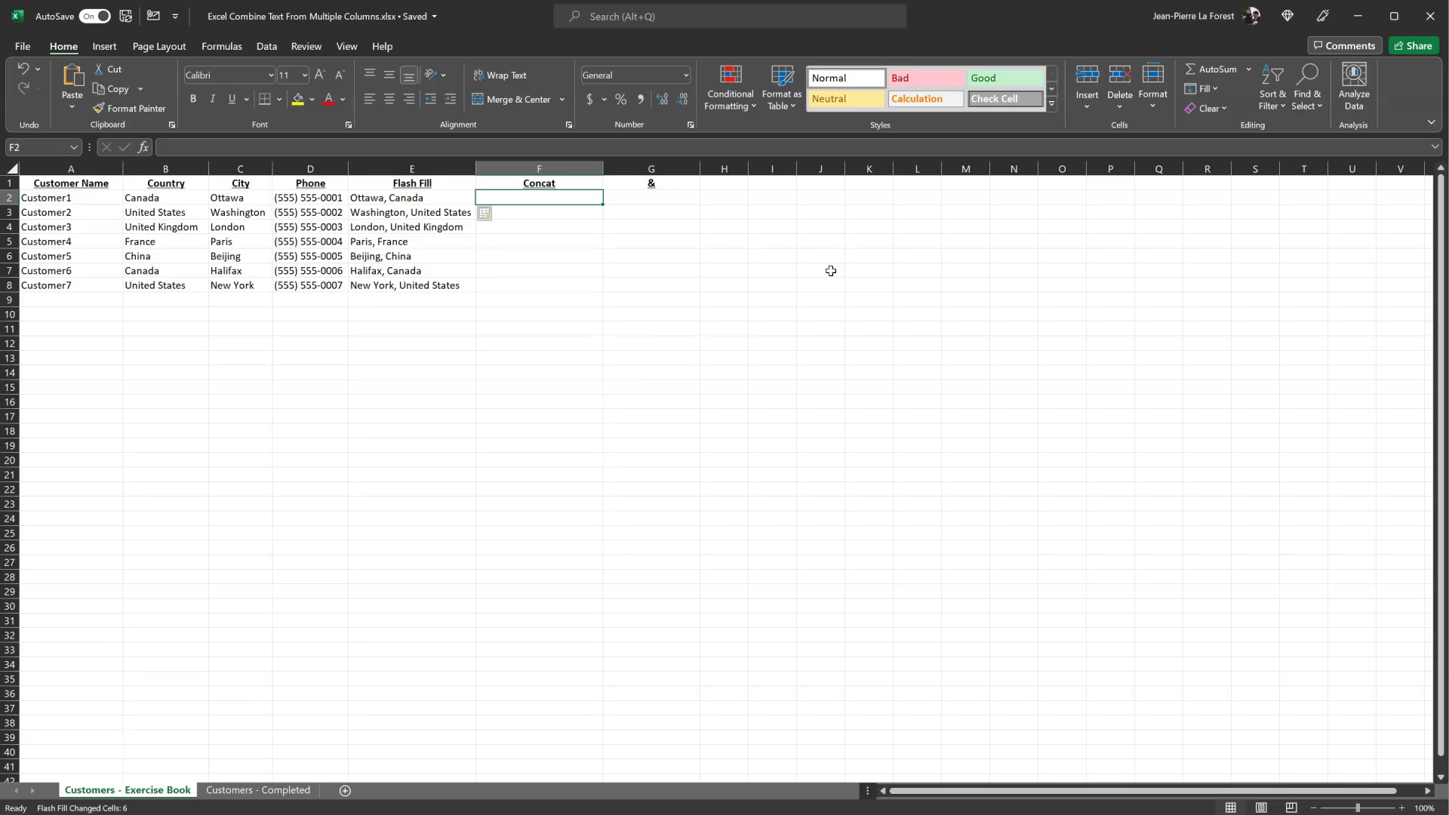
Step: Enter =CONCAT(C2,B2) in F2, joining city and country as 'OttawaCanada'
text(=concat)
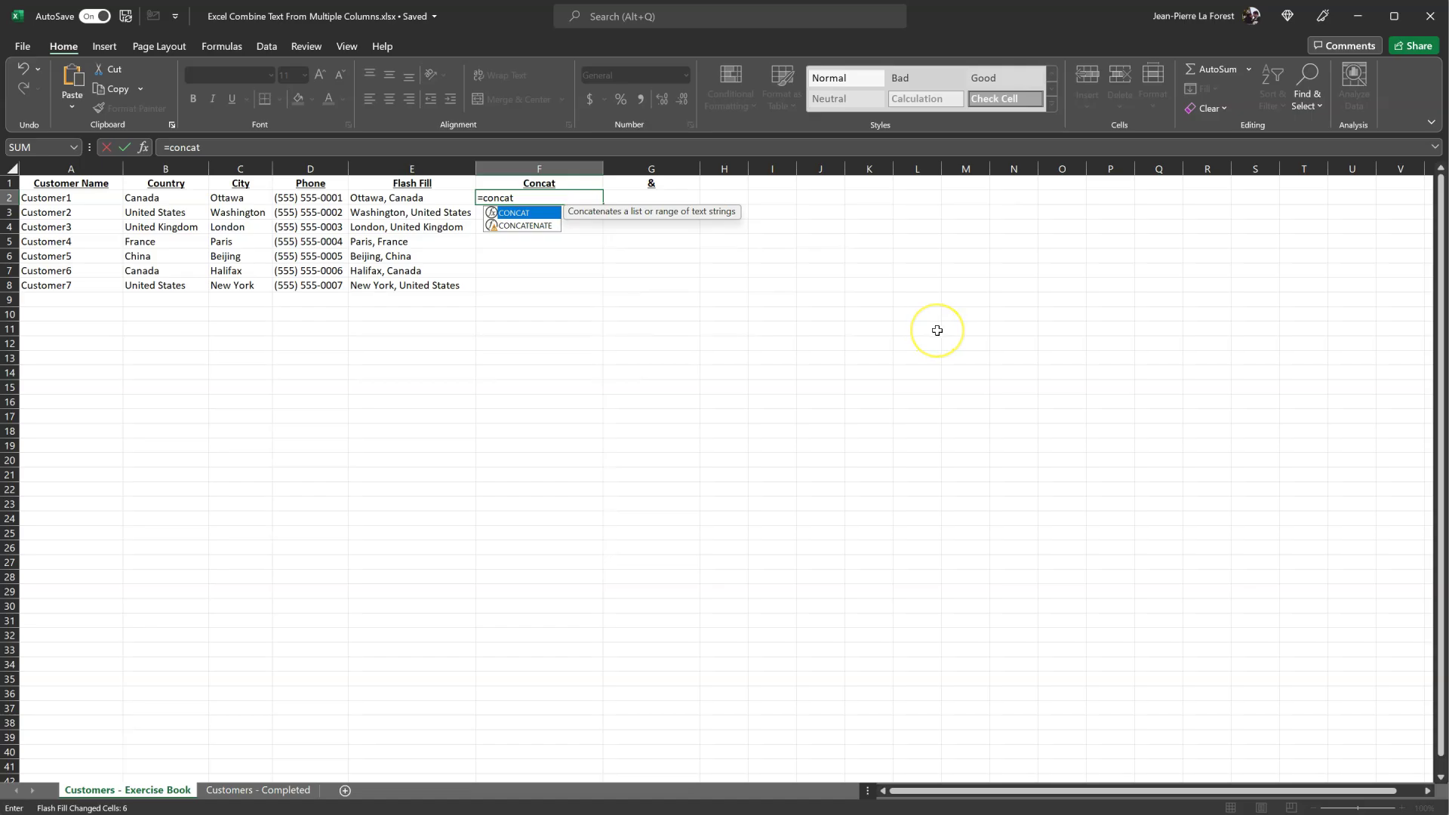
text(()
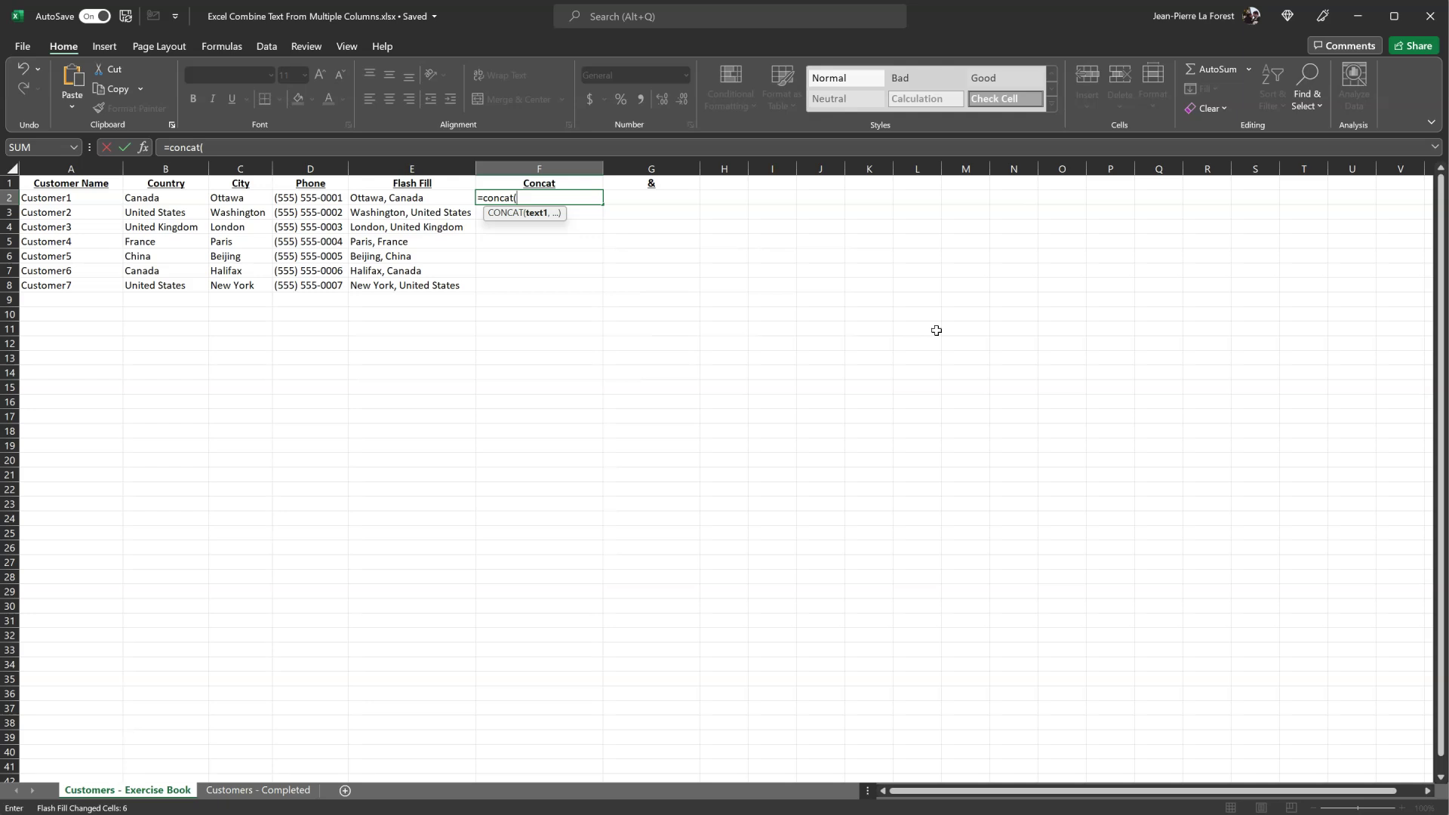
click(244, 198)
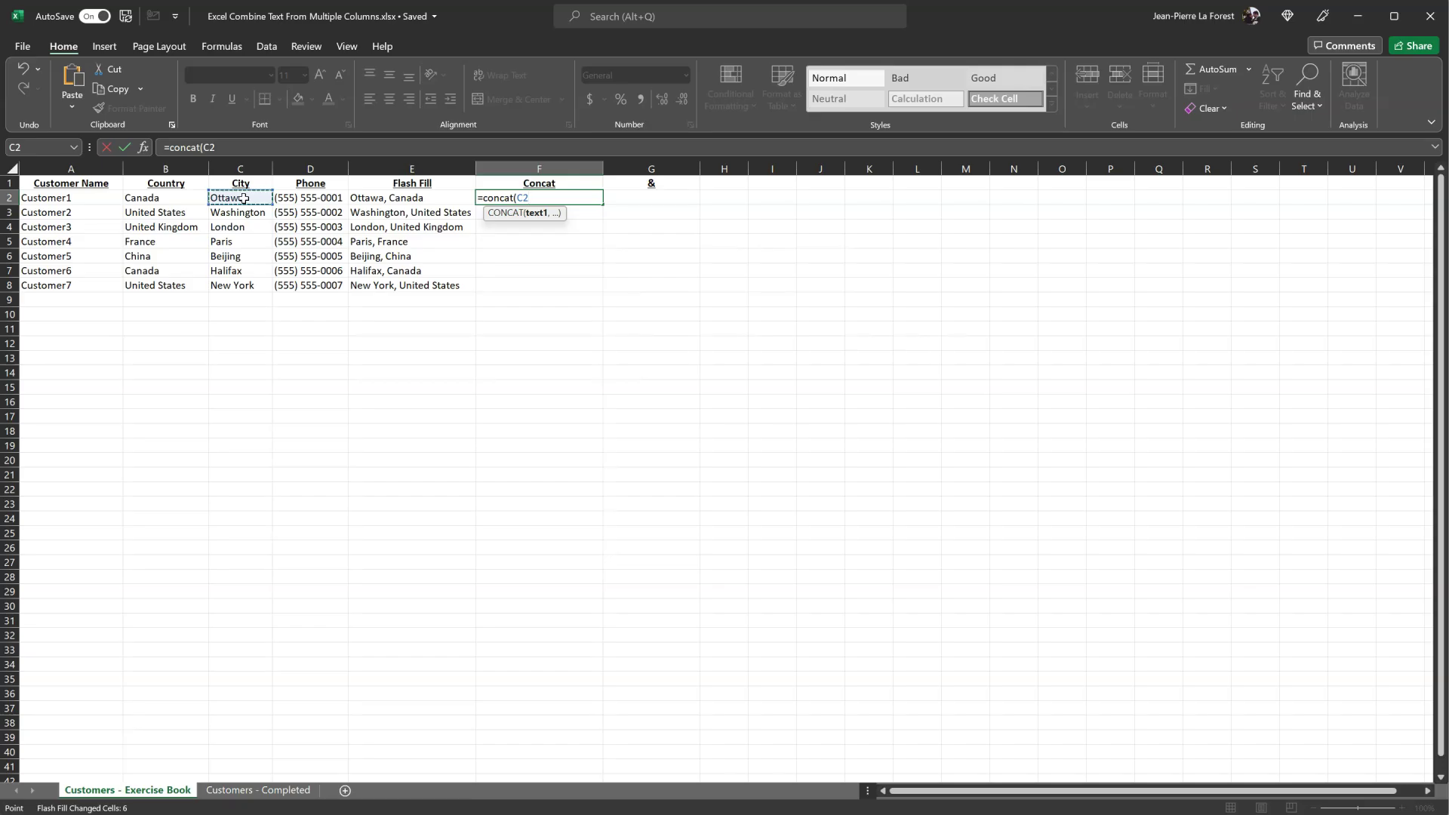
text(,)
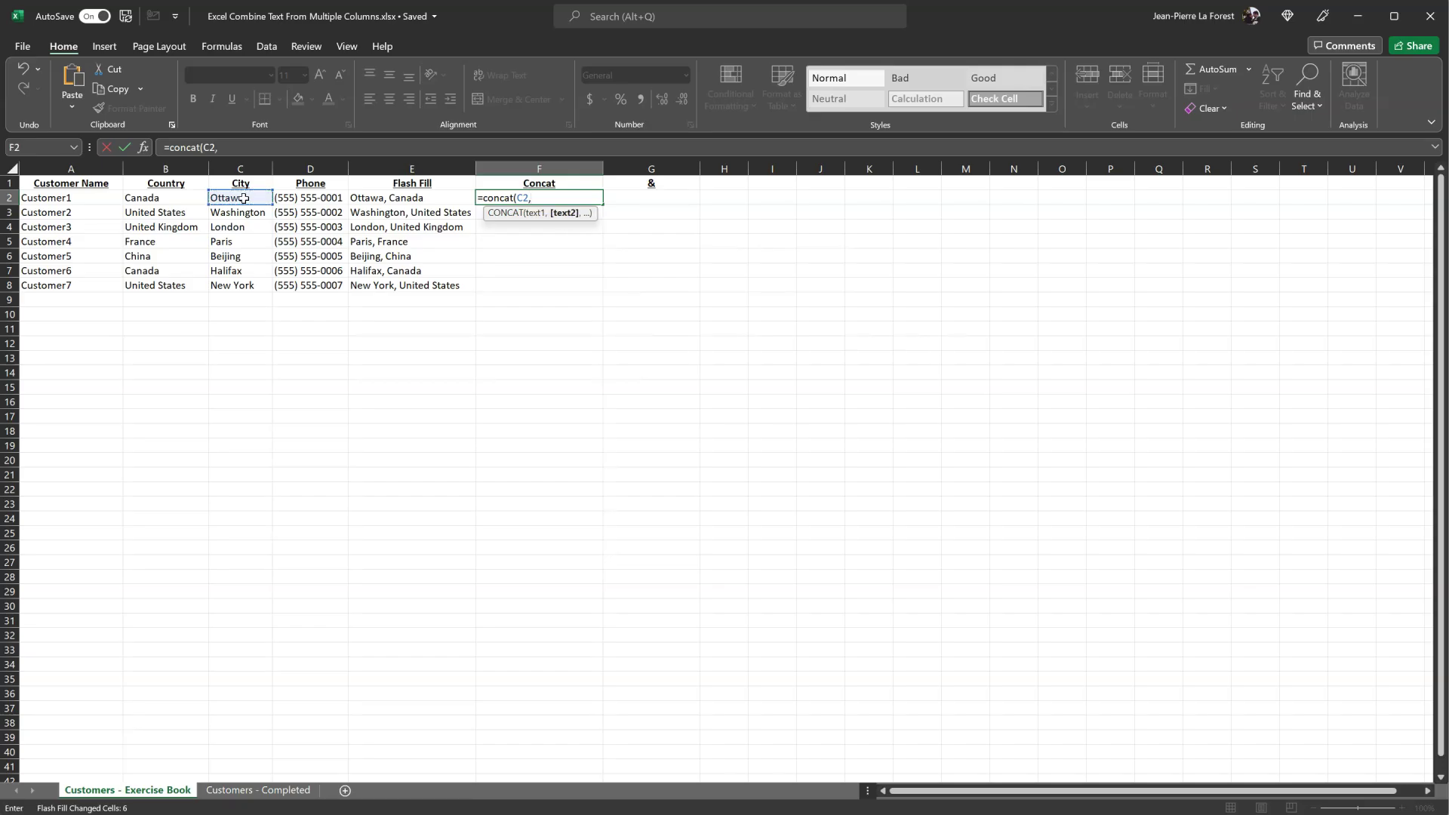
click(160, 199)
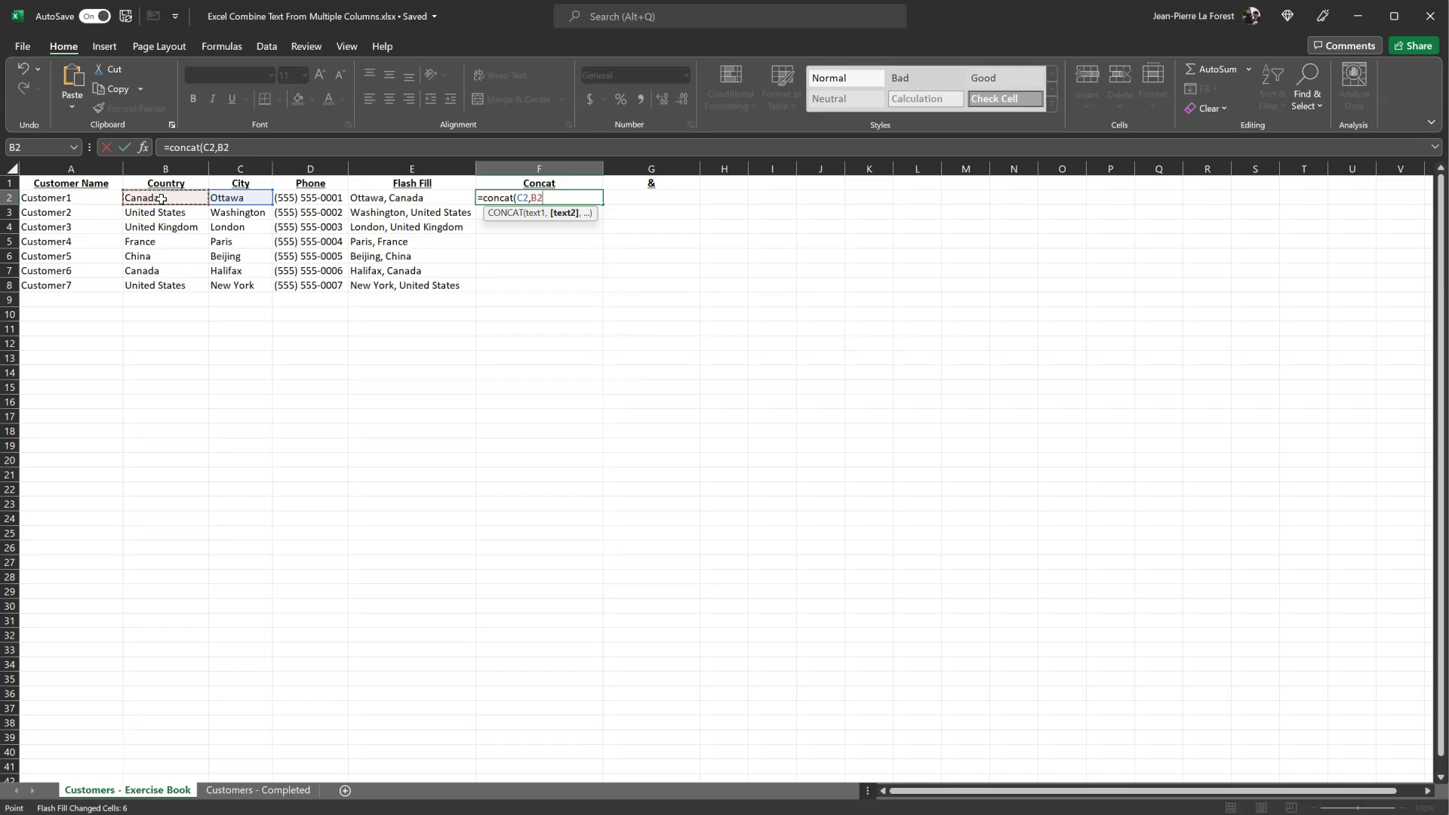
key(ctrl+Return)
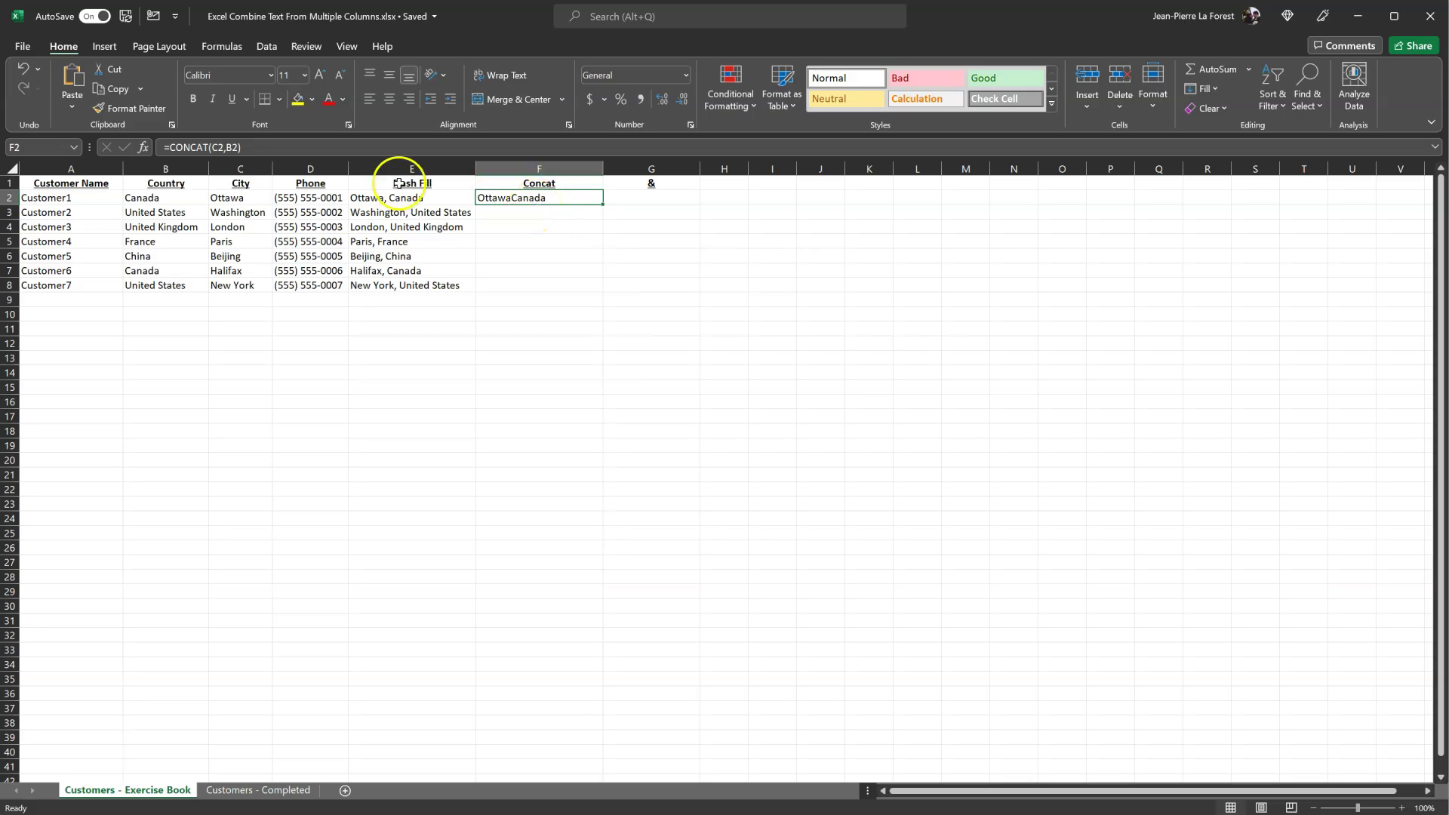
Step: Insert the ", " separator so F2 reads =CONCAT(C2,", ",B2), showing 'Ottawa, Canada'
click(226, 148)
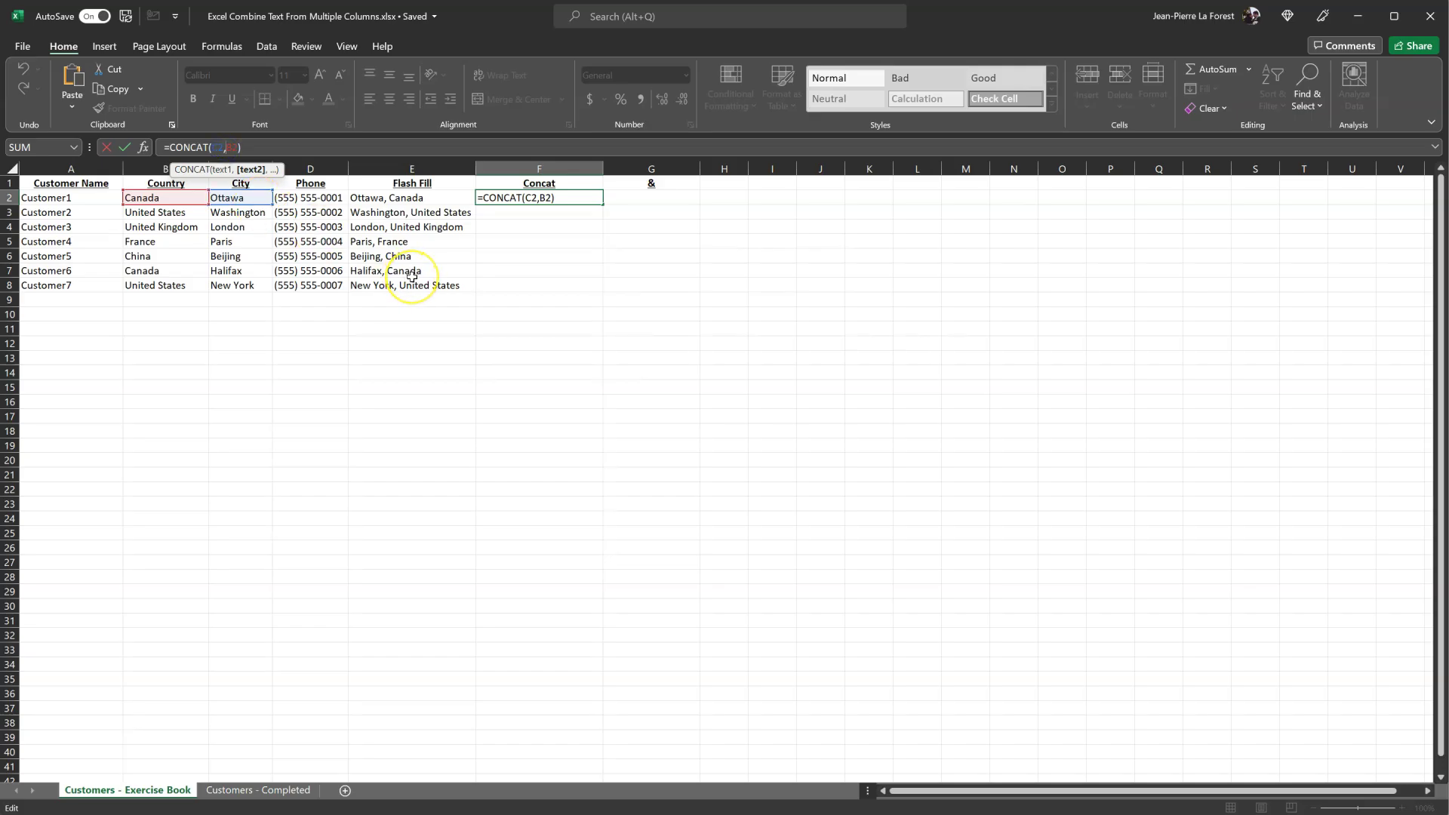
text(")
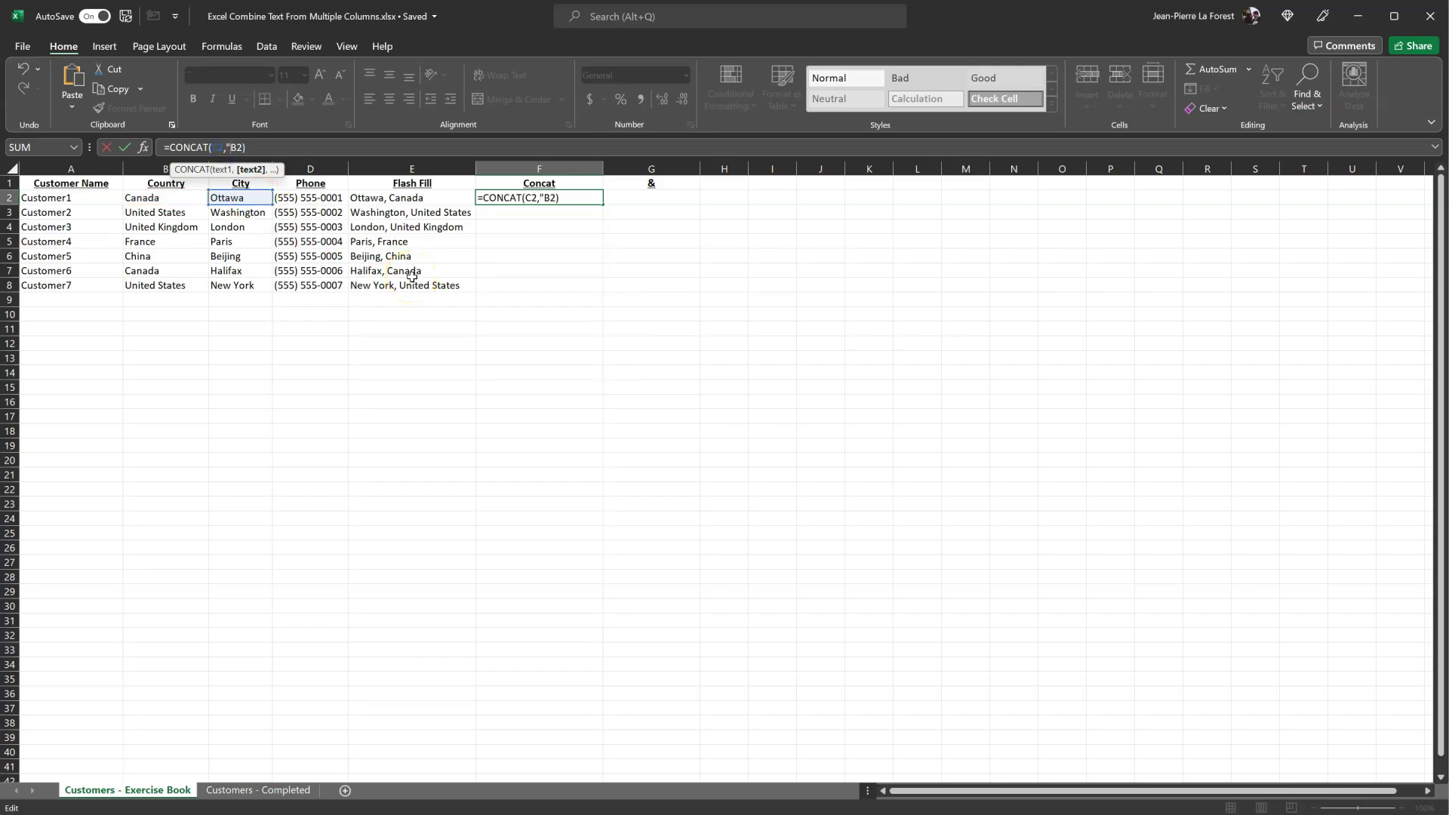
text(, ",)
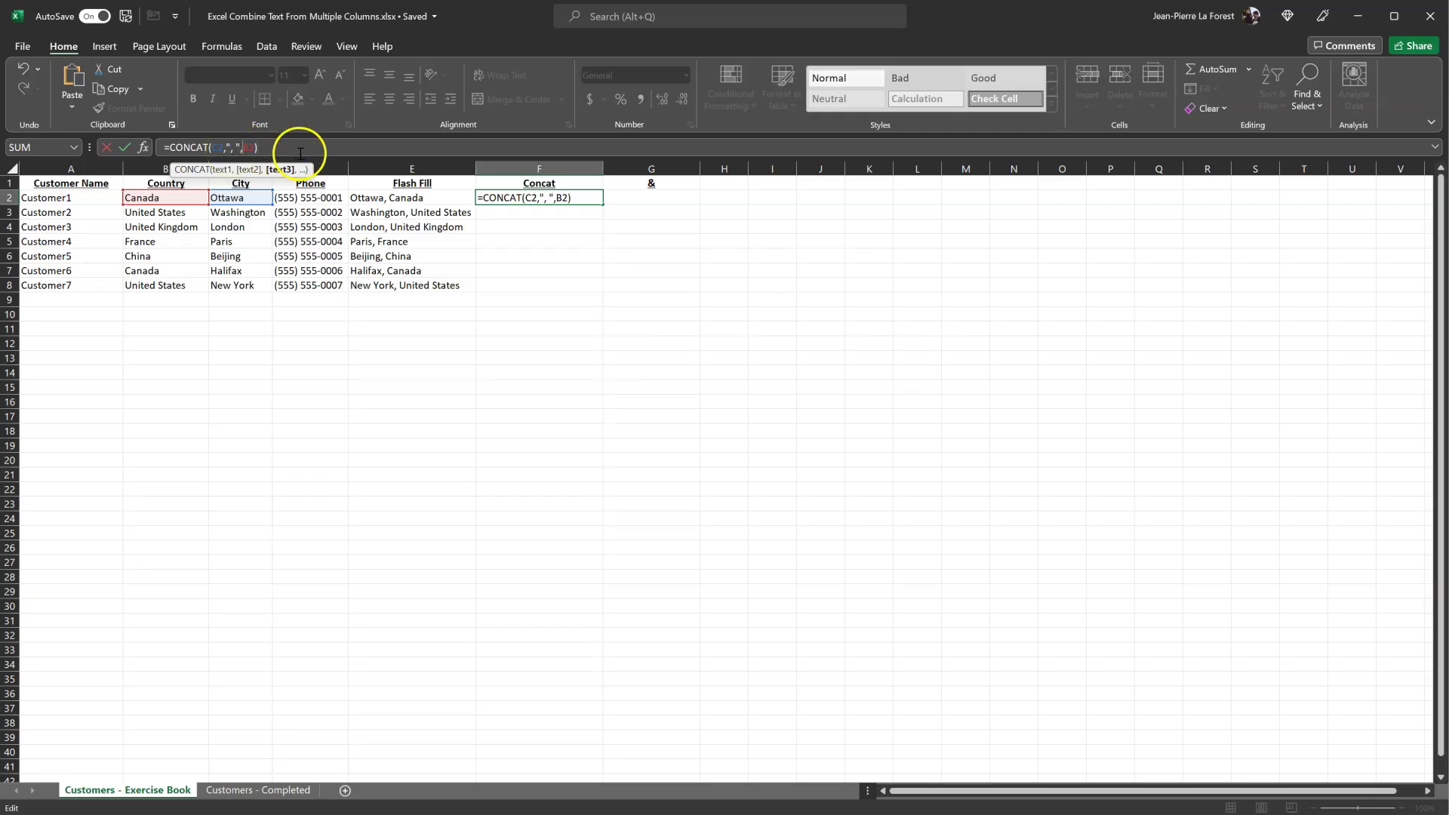
key(Return)
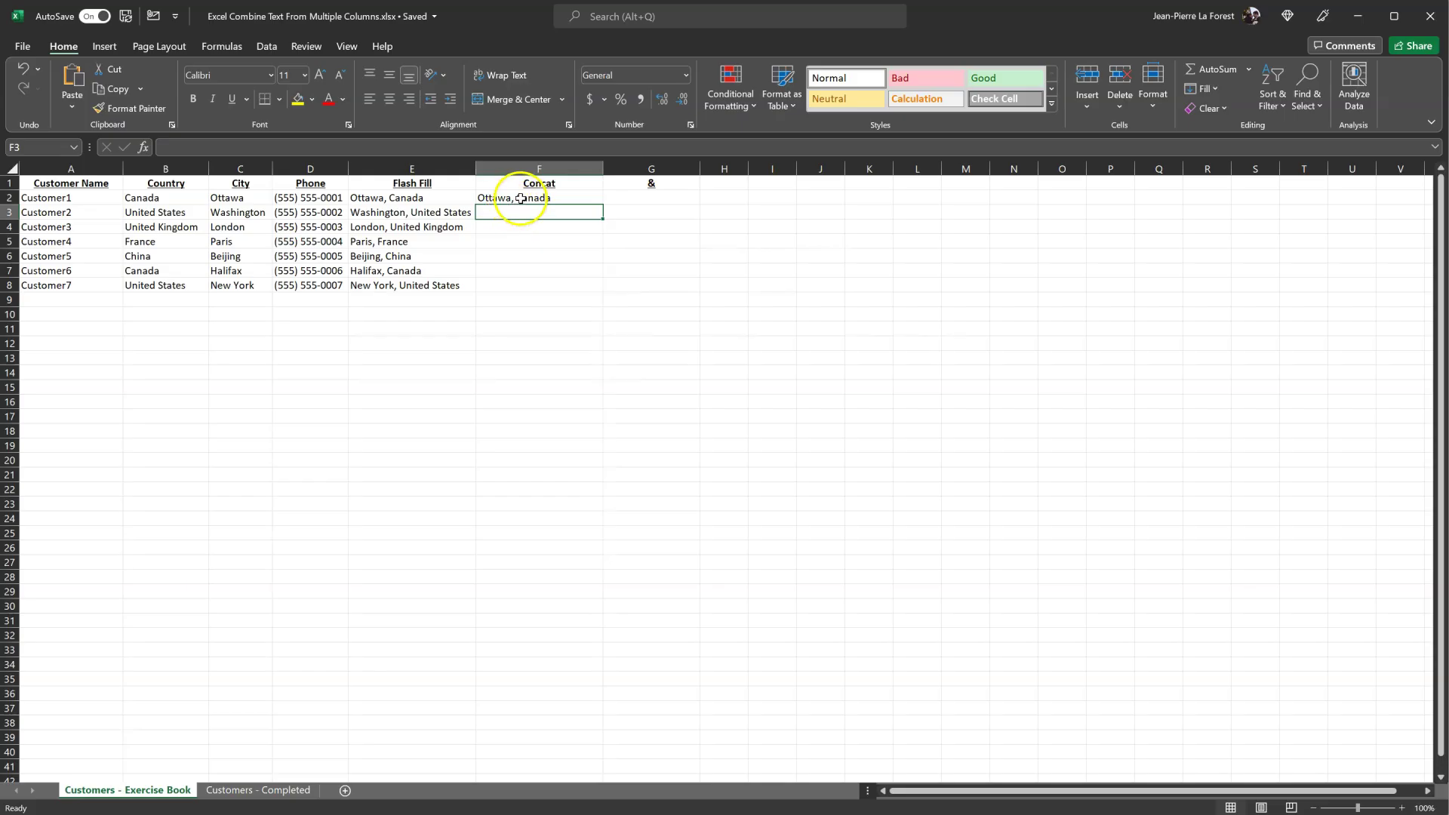
Step: Test 'abc' as the F2 CONCAT separator, then restore the comma-space separator
click(516, 198)
click(235, 149)
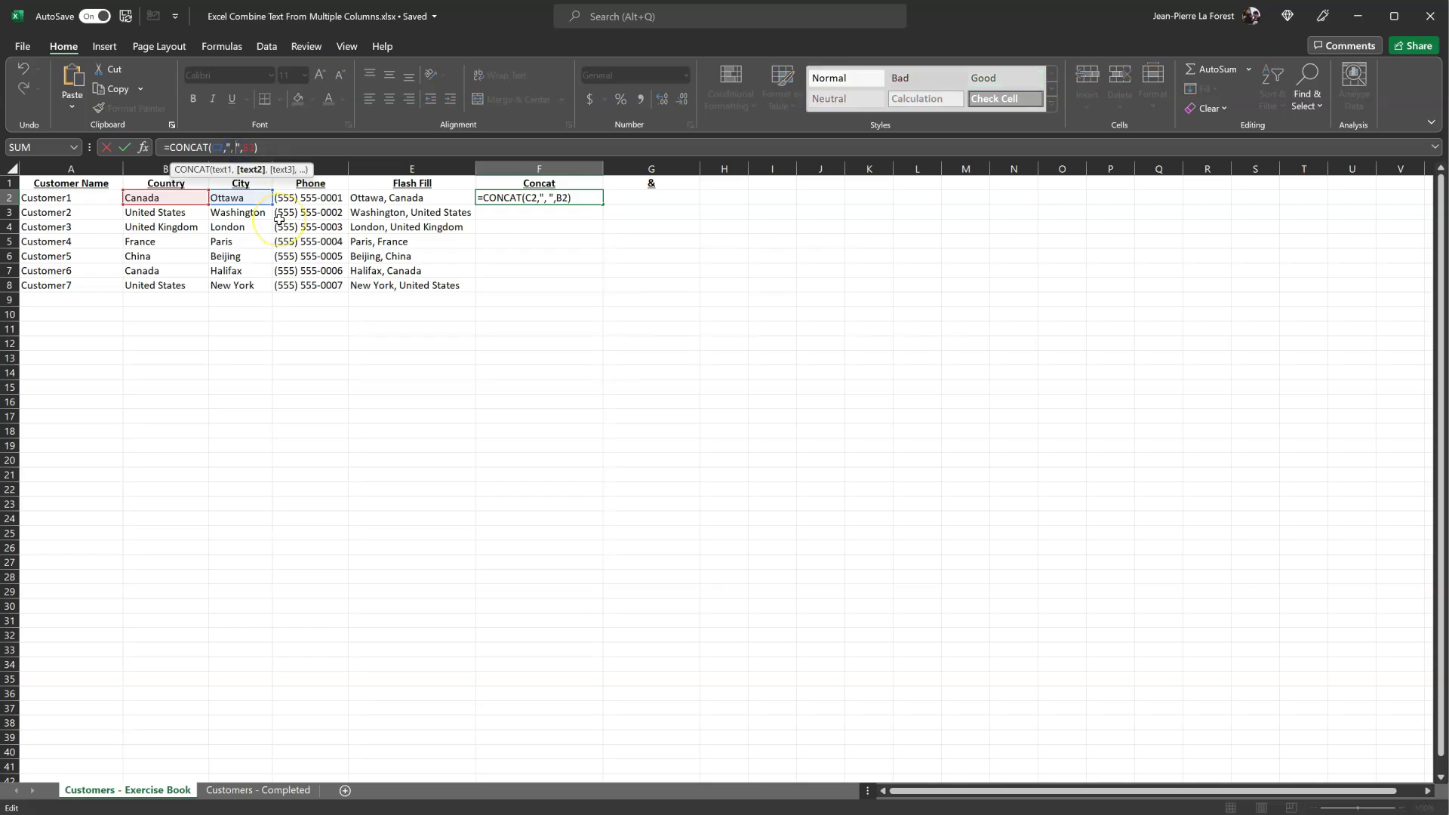
text(abc)
key(Return)
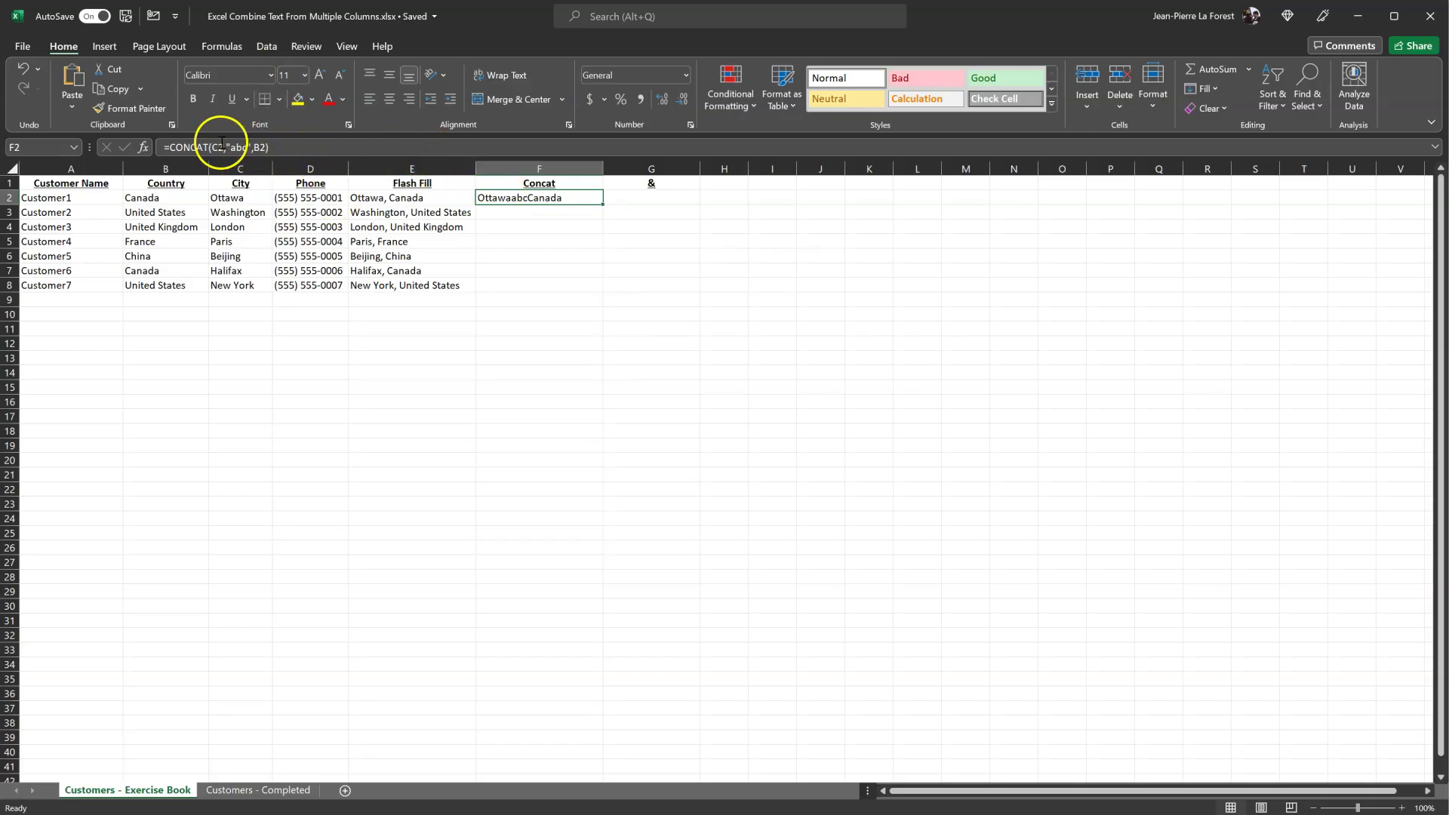
click(221, 141)
click(248, 147)
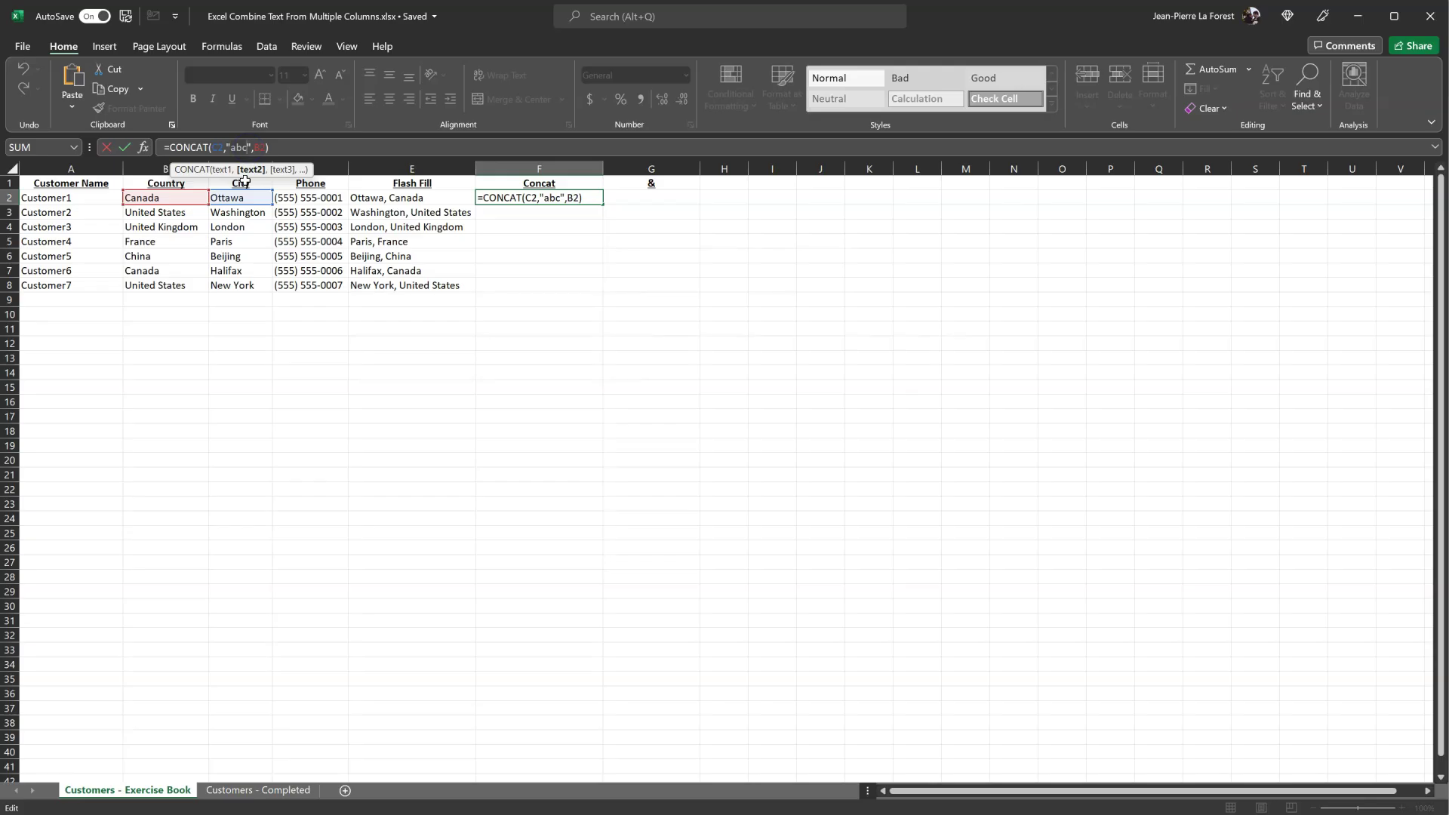
text(,)
key(Return)
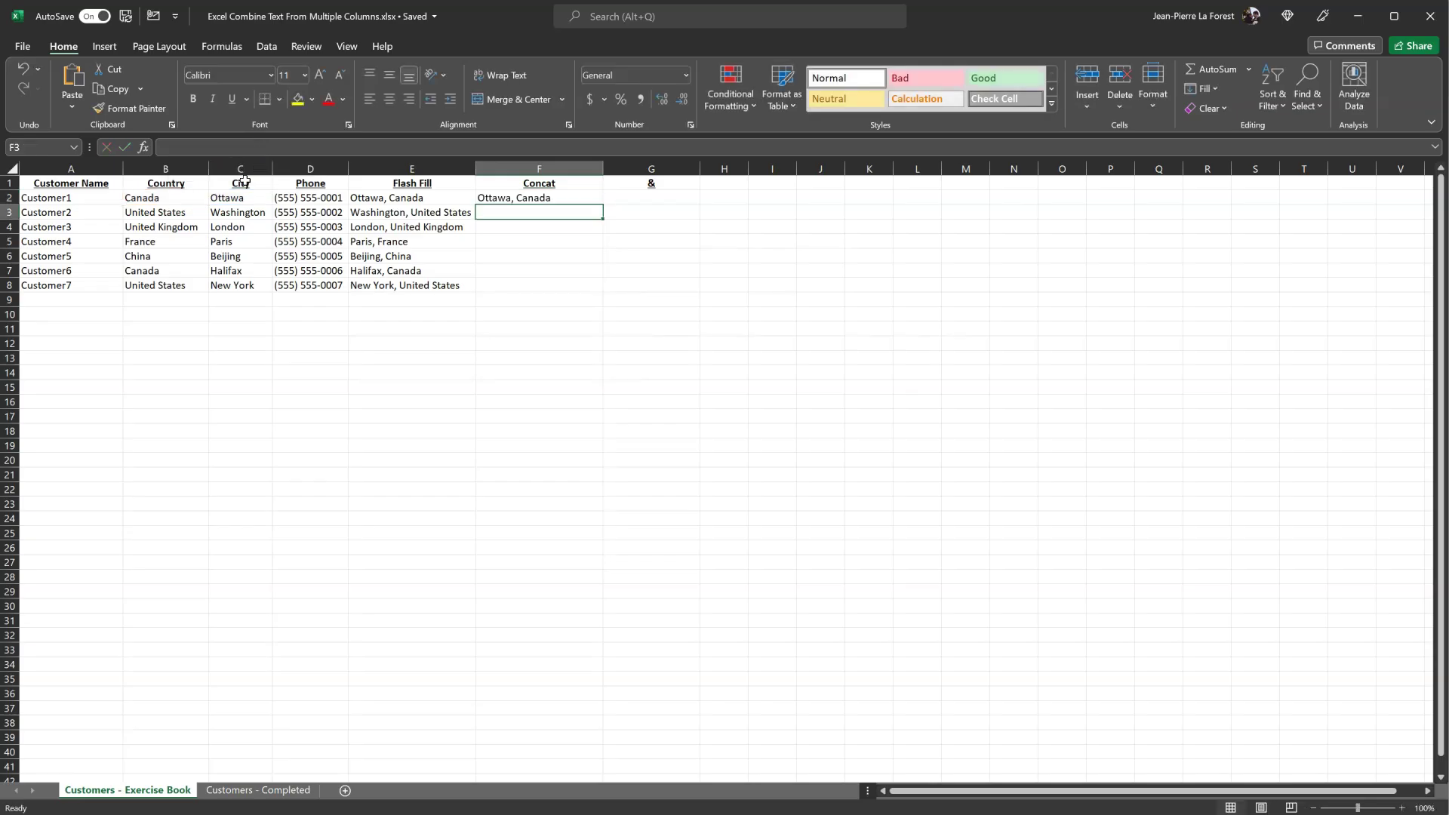
Step: Copy the F2 CONCAT formula down through F8, giving entries like 'Halifax, Canada'
click(571, 198)
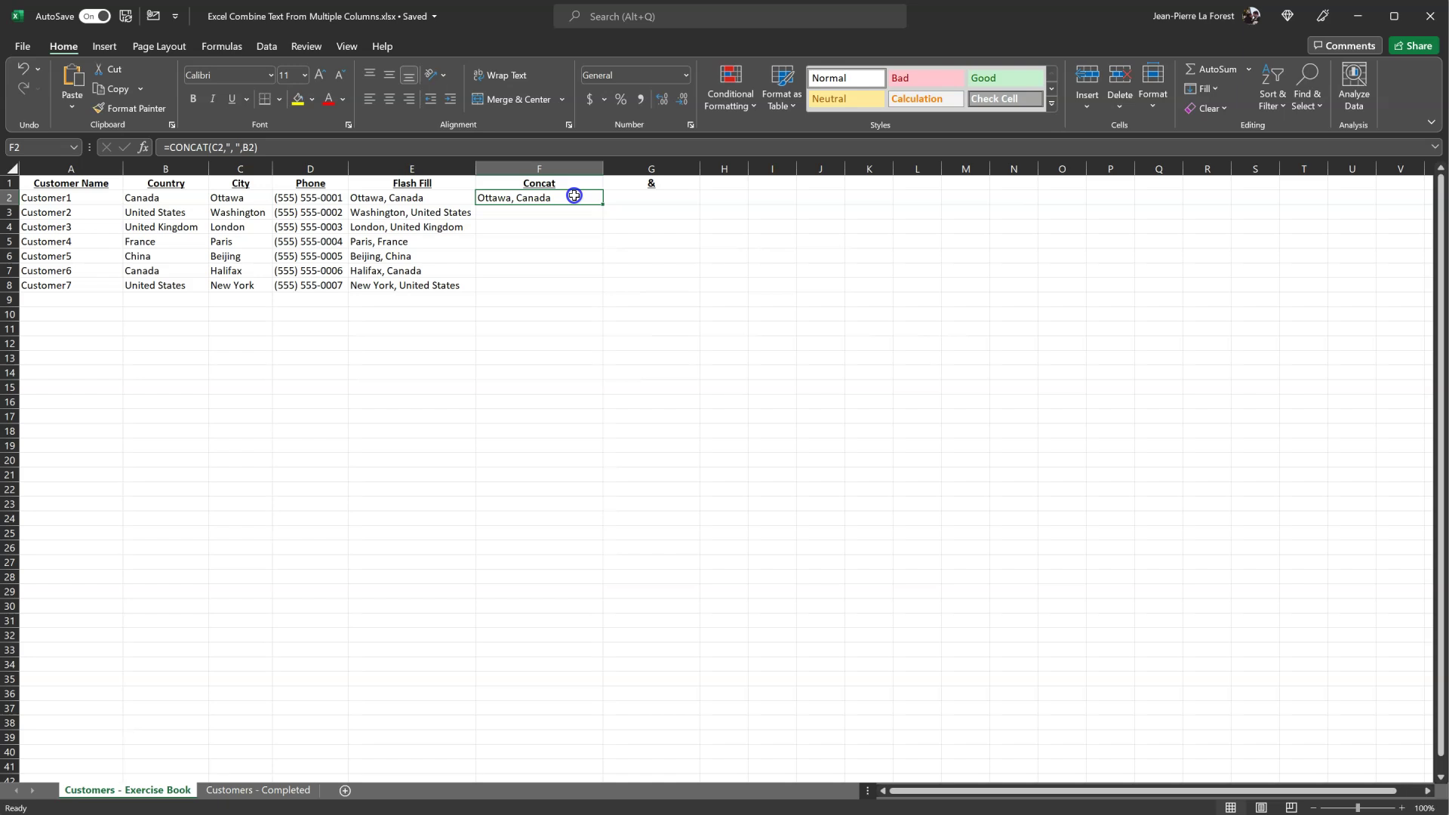
drag(603, 204, 594, 293)
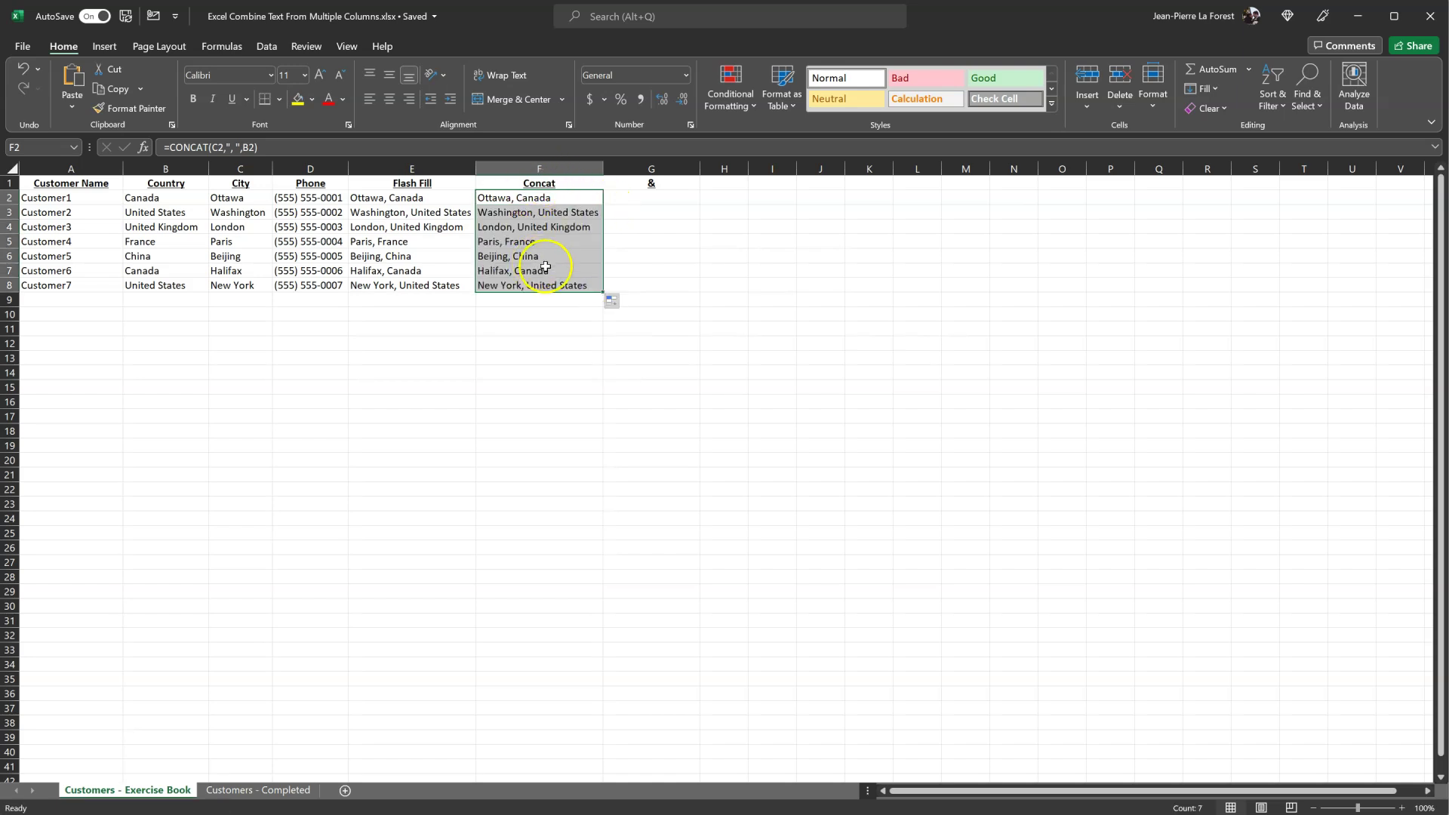
click(669, 201)
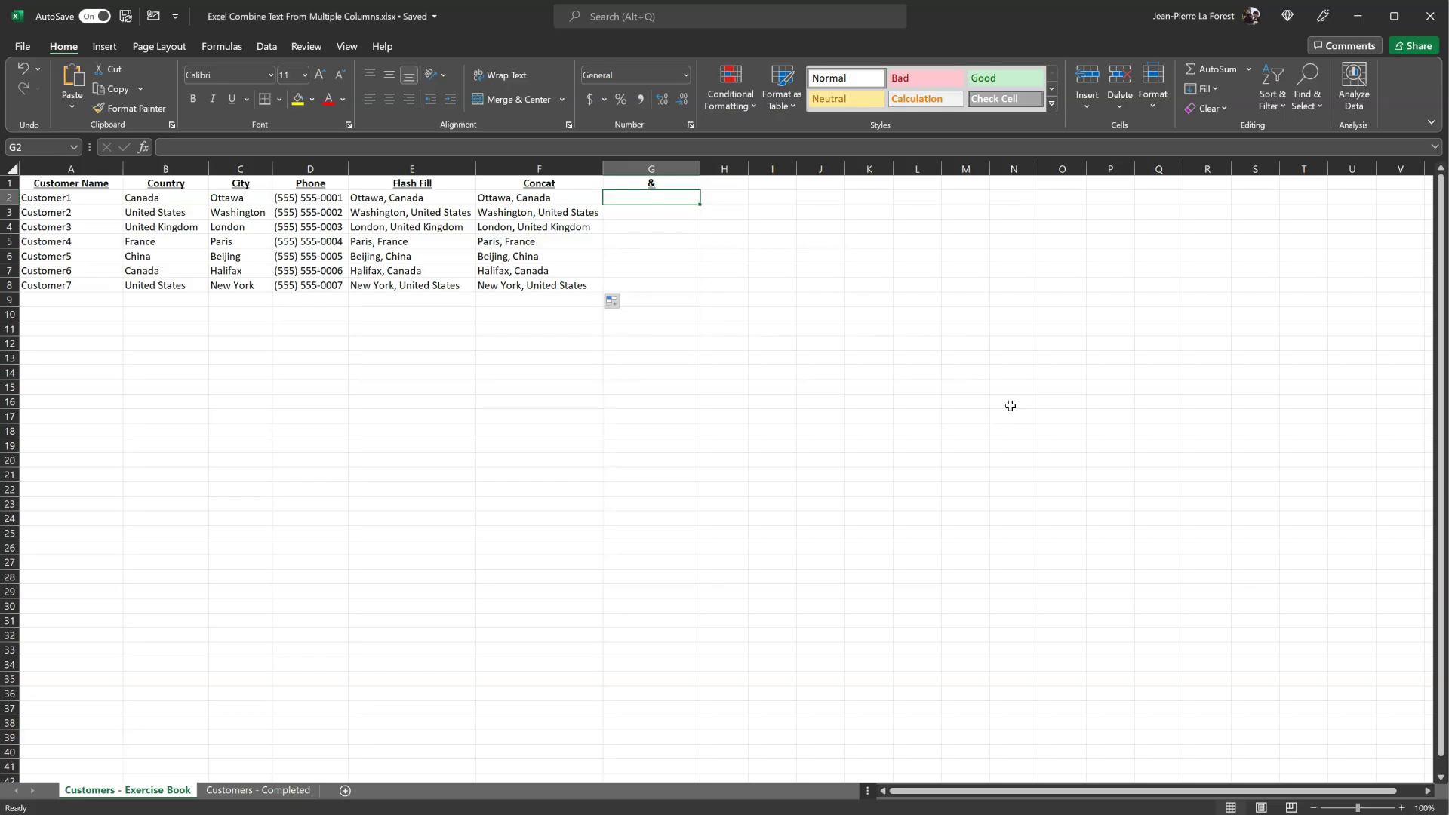
Step: Enter =C2&", "&B2 in G2 to join city and country with a comma
text(=)
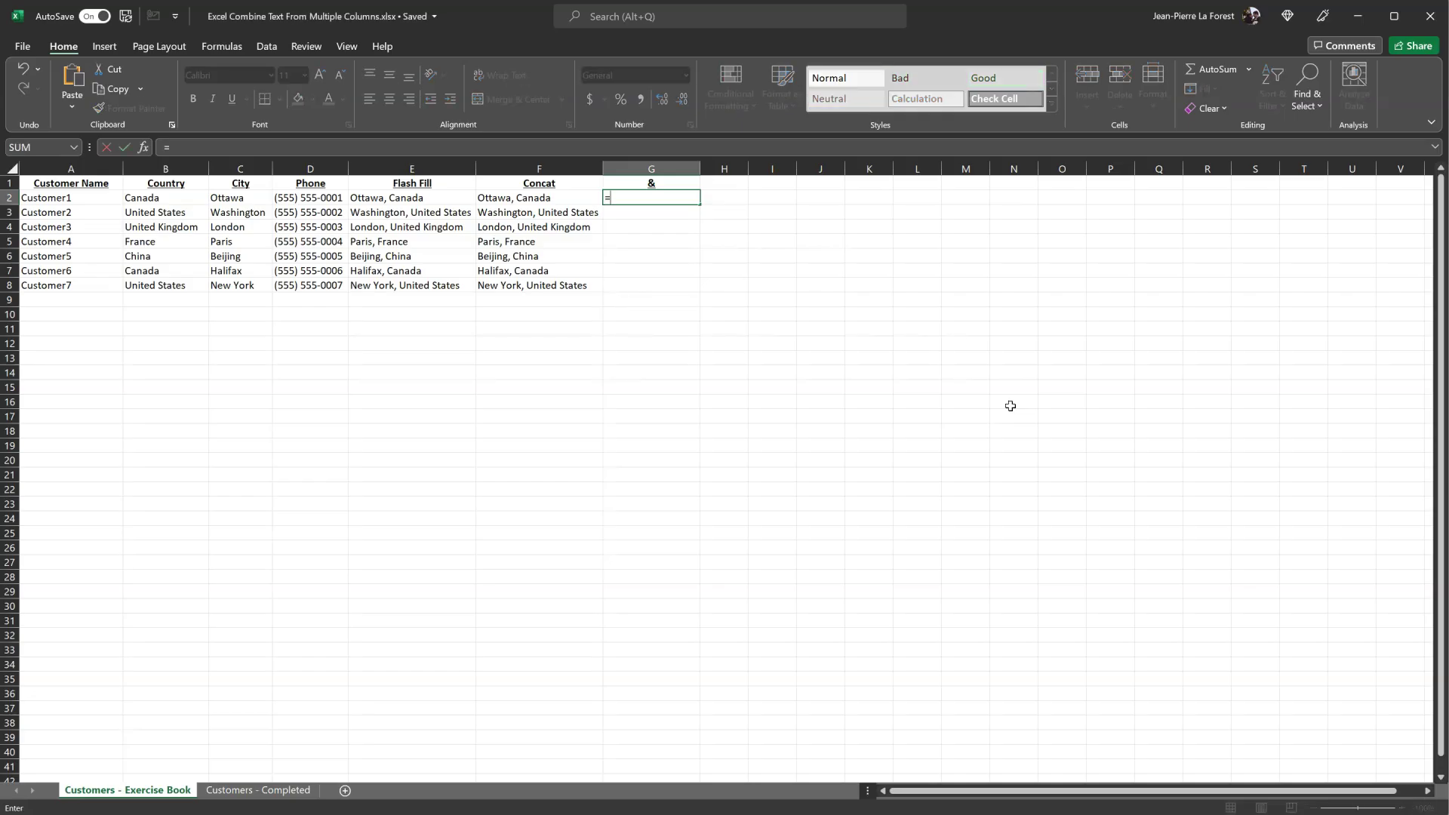
key(Left)
key(Left)
key(Left)
key(Left)
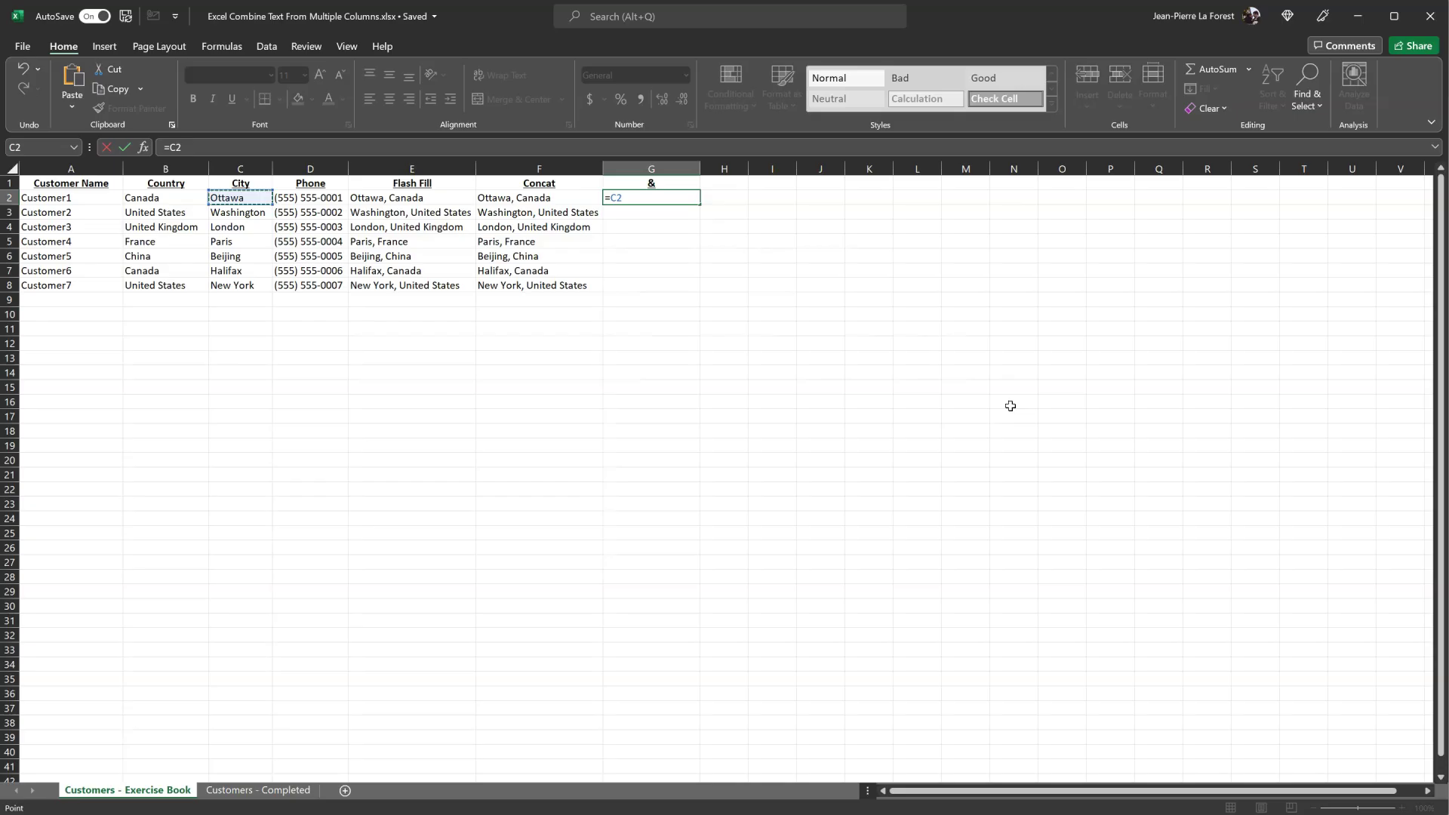
text(&)
click(182, 198)
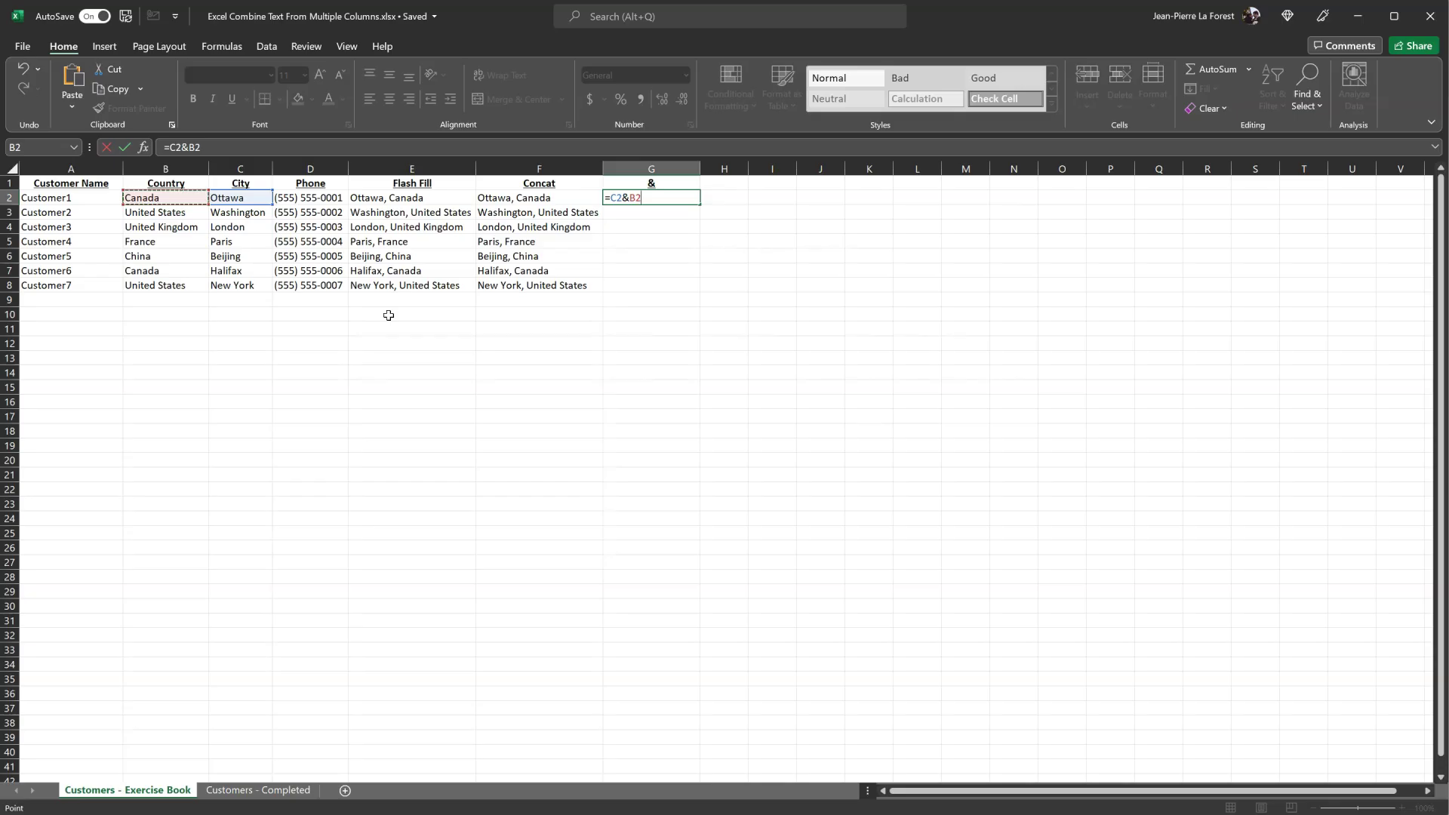
key(ctrl+Return)
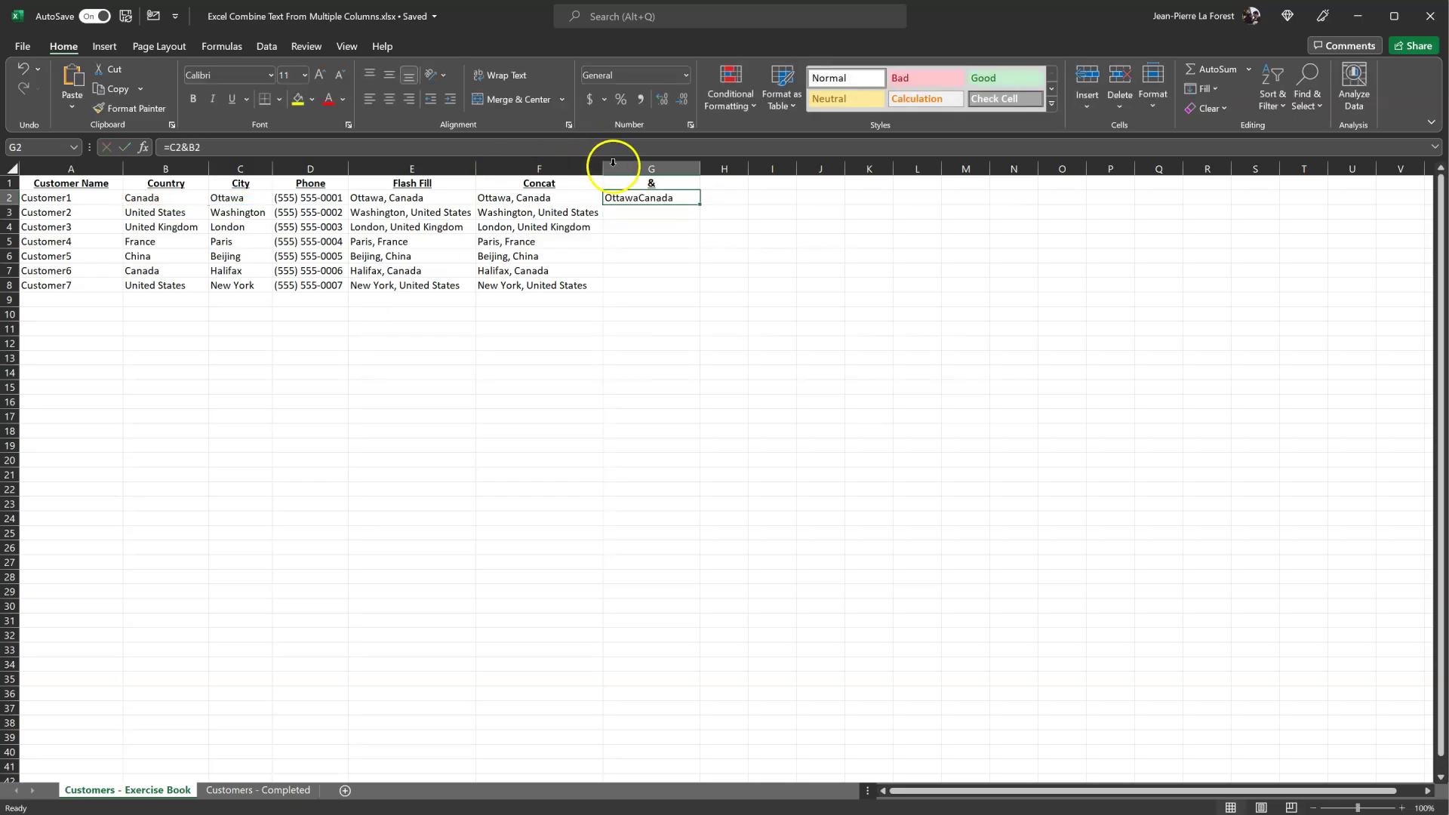
click(183, 148)
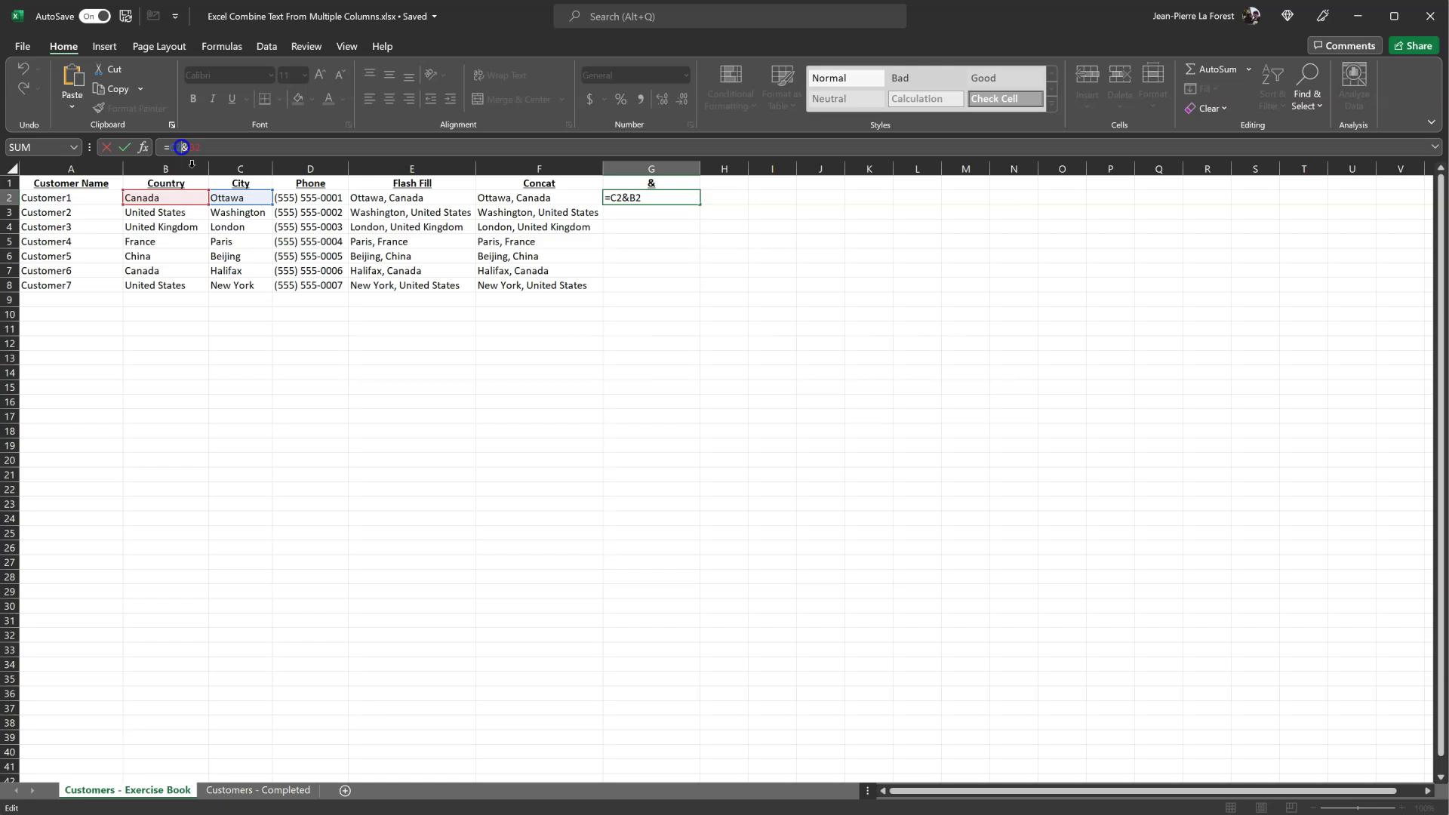
text(&", "&)
key(ctrl+Return)
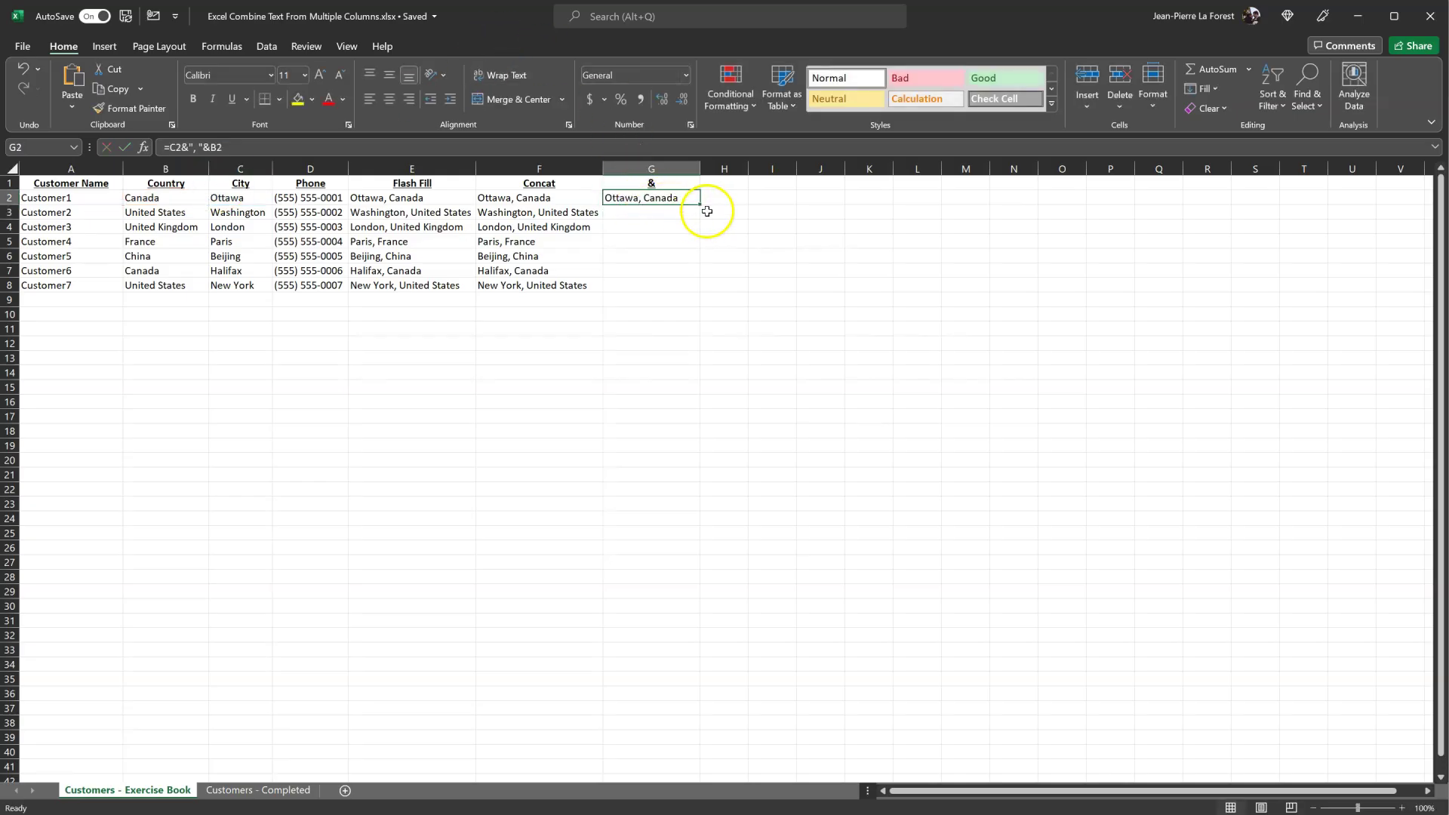
Step: Fill the G2 formula down through G8 and auto-fit column G's width
drag(698, 204, 694, 287)
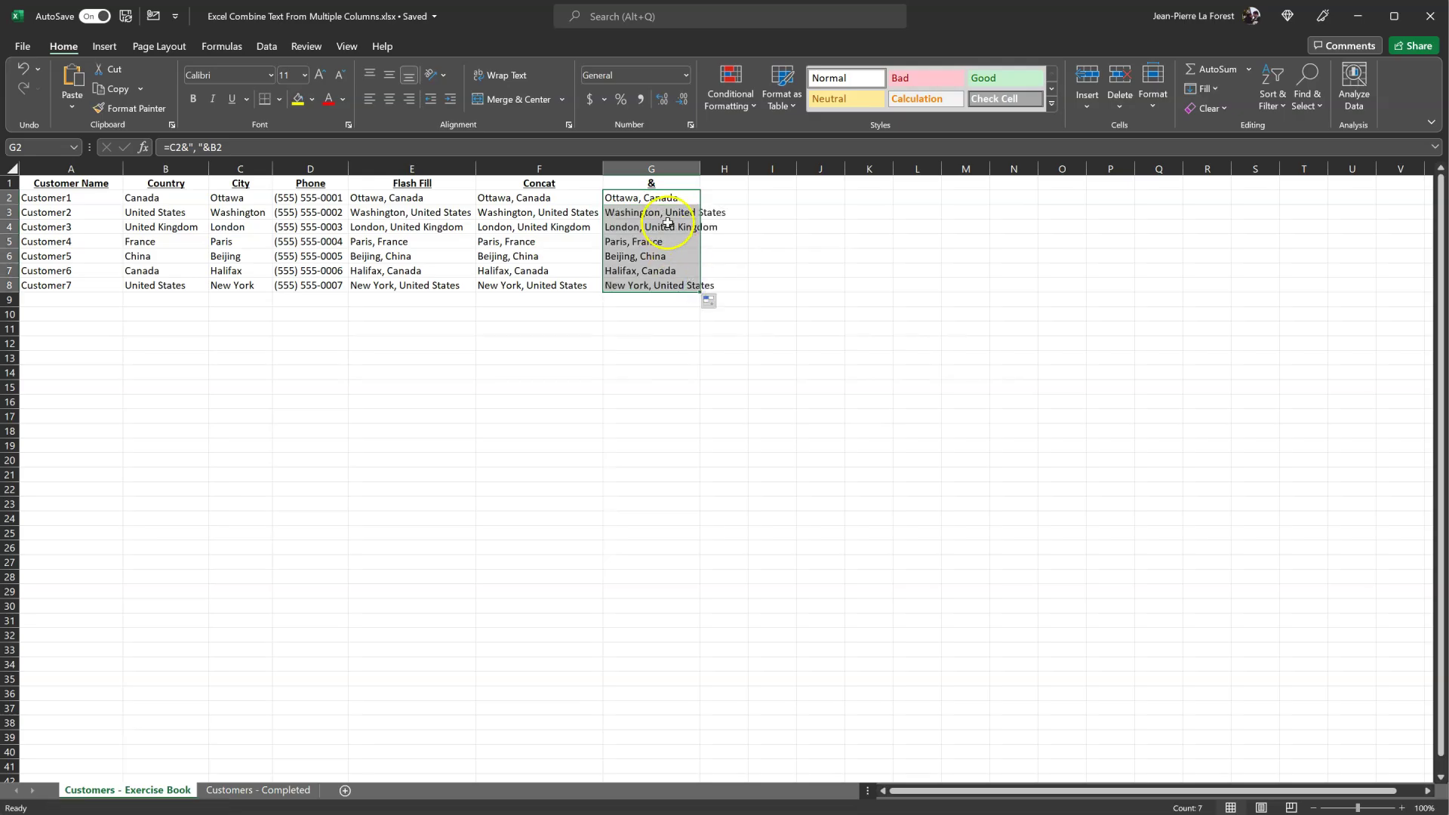
click(658, 184)
drag(703, 166, 703, 166)
double_click(704, 166)
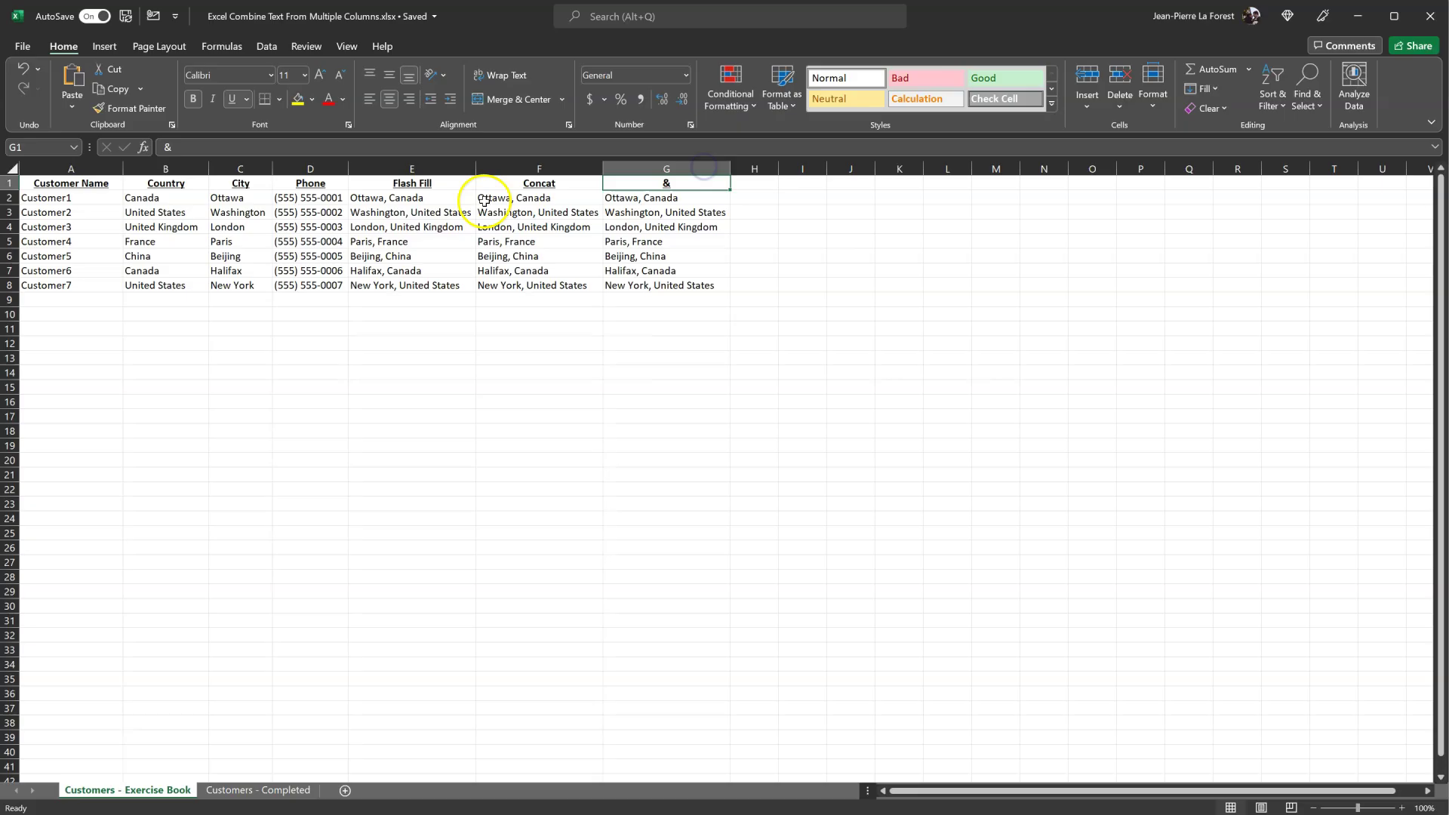